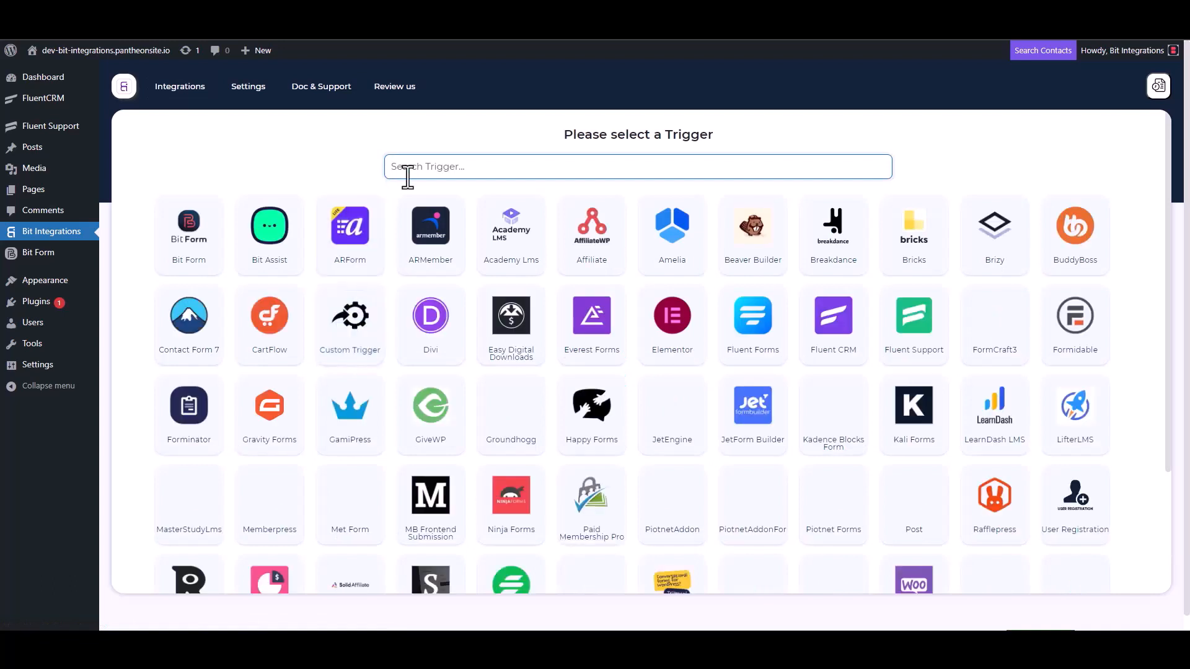
Step: Pick Fluent Support as the trigger, copy its webhook URL and start fetching test data
click(915, 340)
click(846, 298)
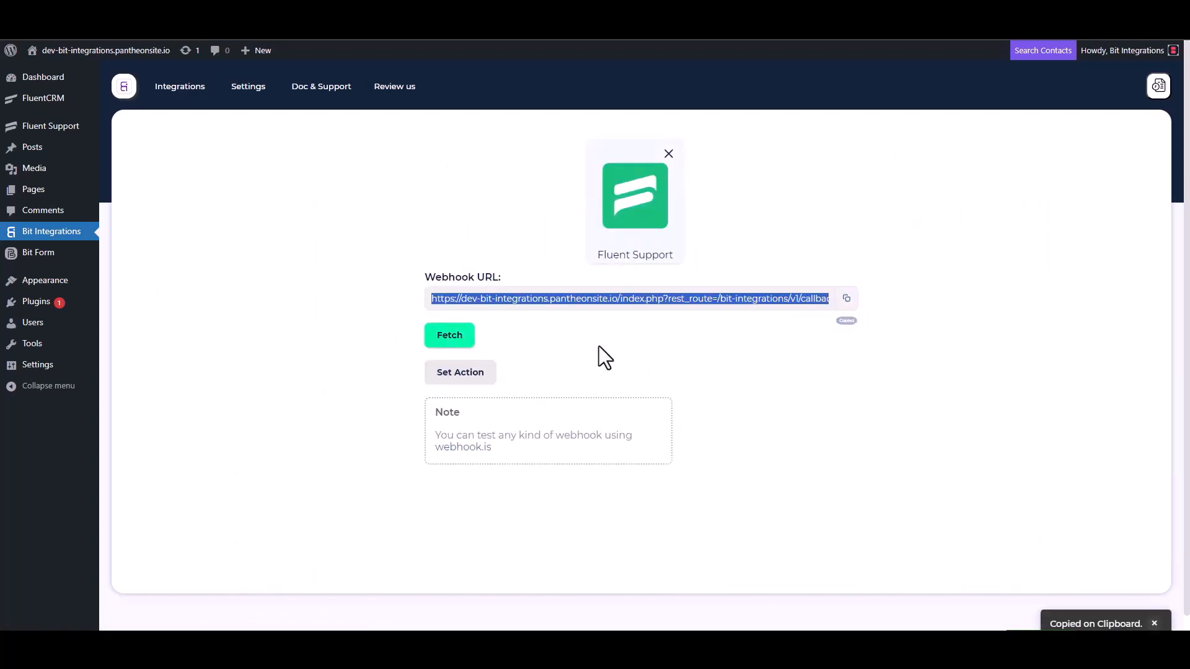
click(450, 337)
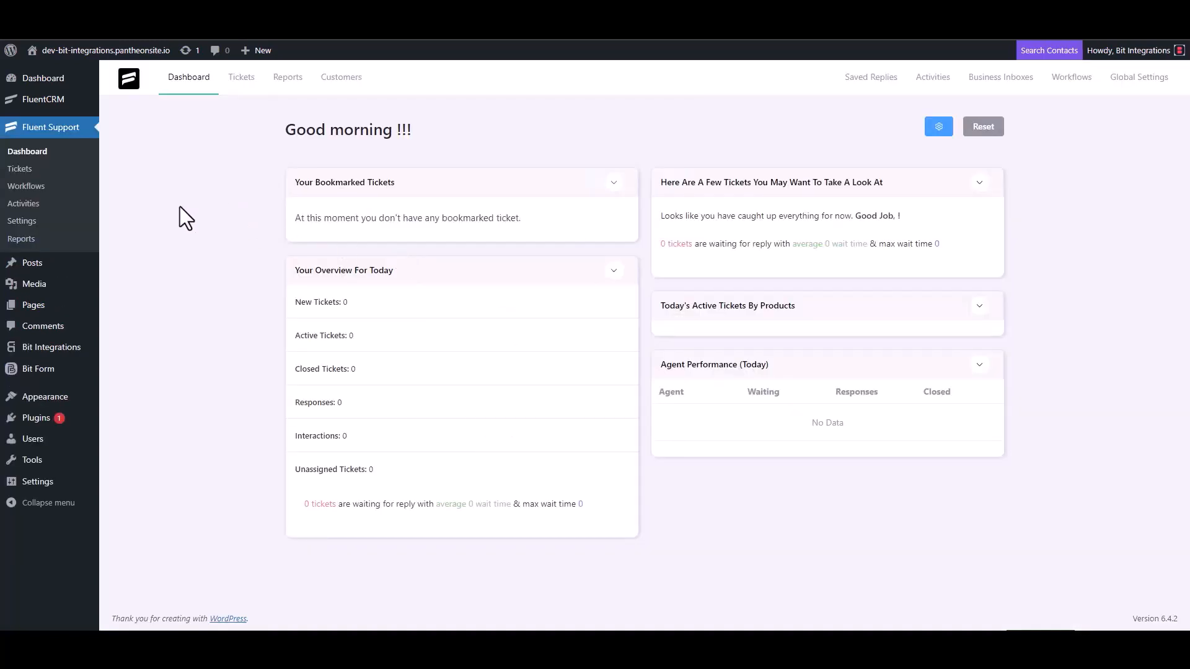
Step: Add a new automatic workflow named 'Bit Integrations' under Workflows and open its editor
click(41, 186)
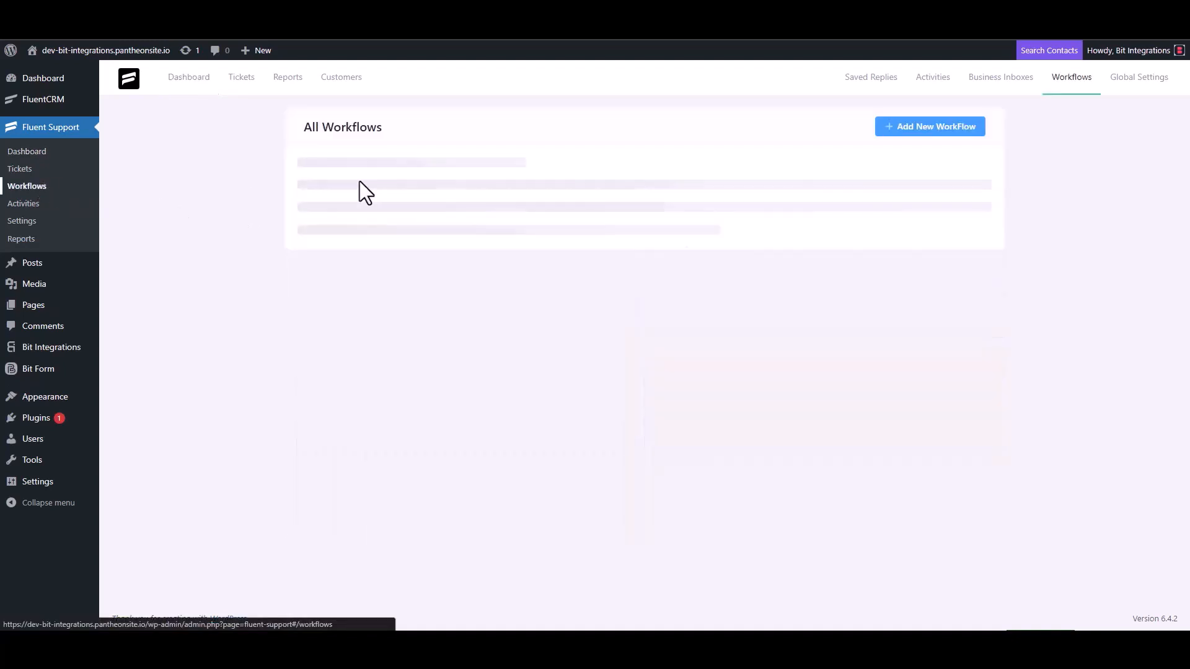
click(912, 130)
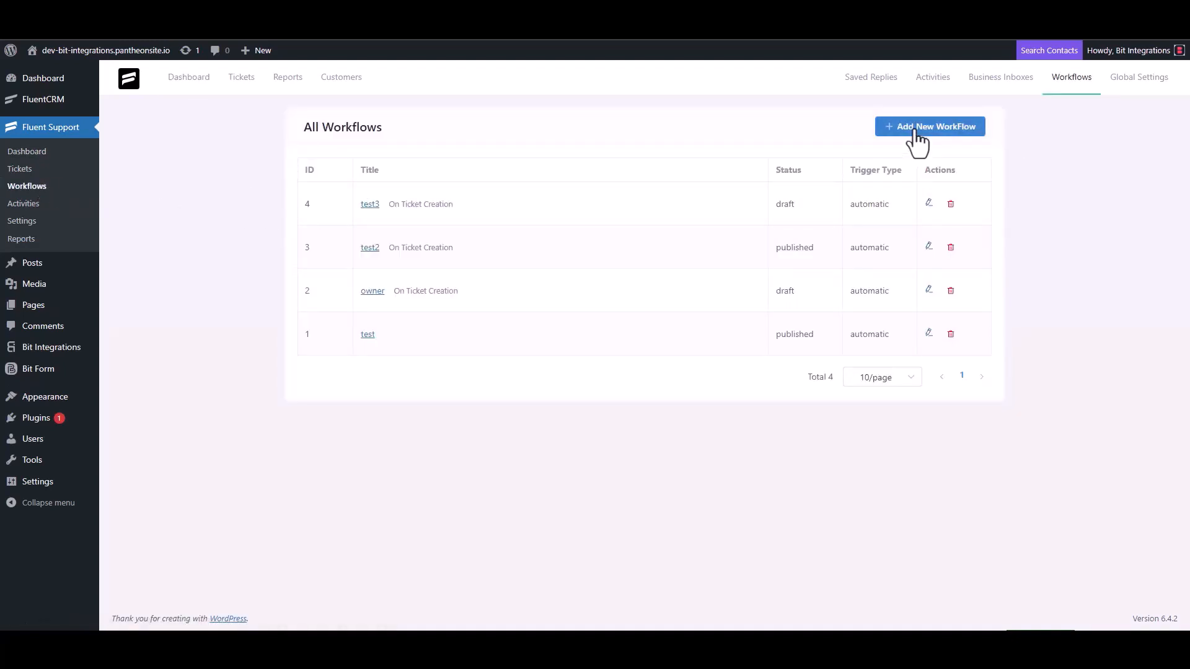
click(360, 147)
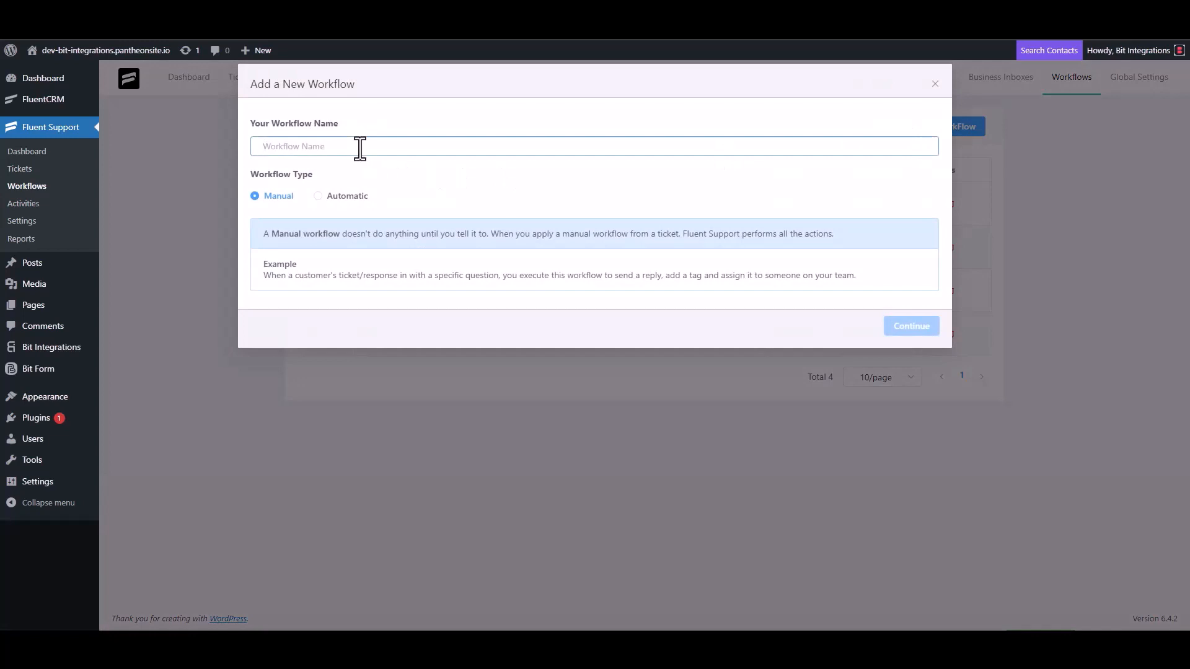
text(Bit Integrations)
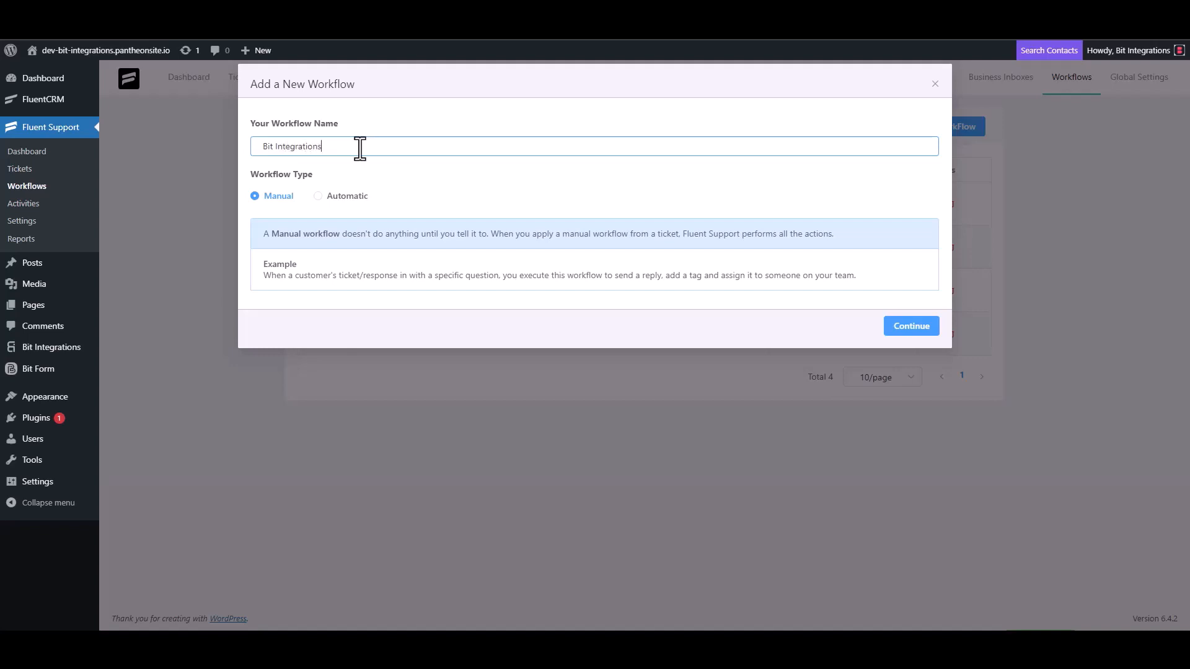
click(329, 197)
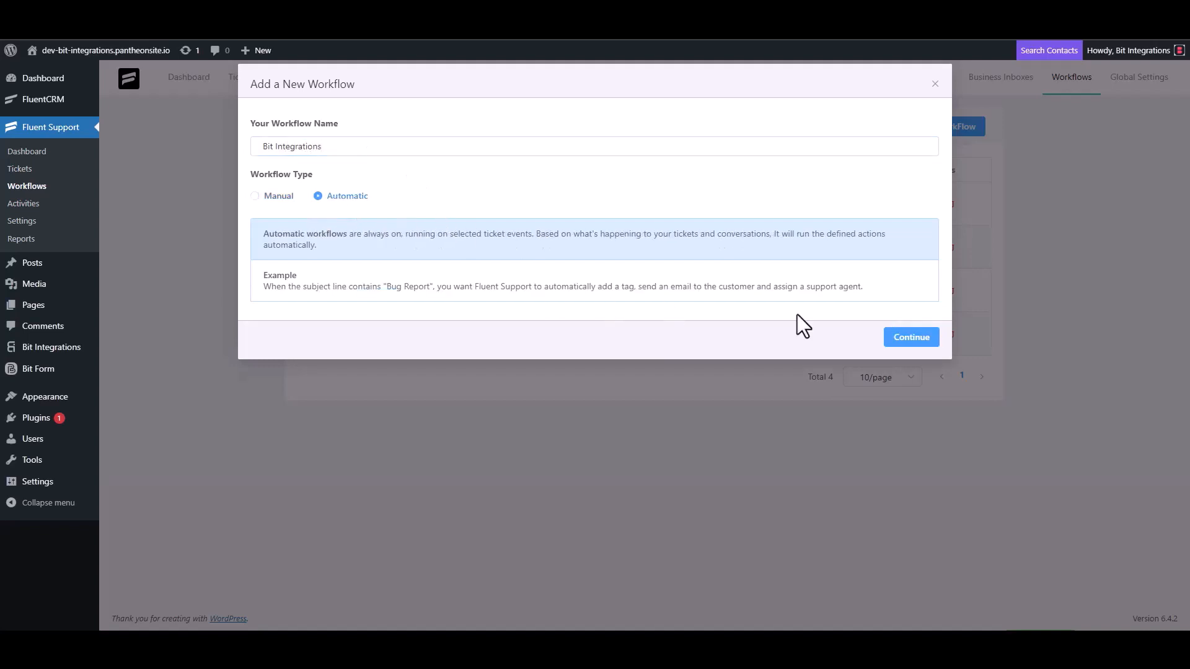
click(908, 339)
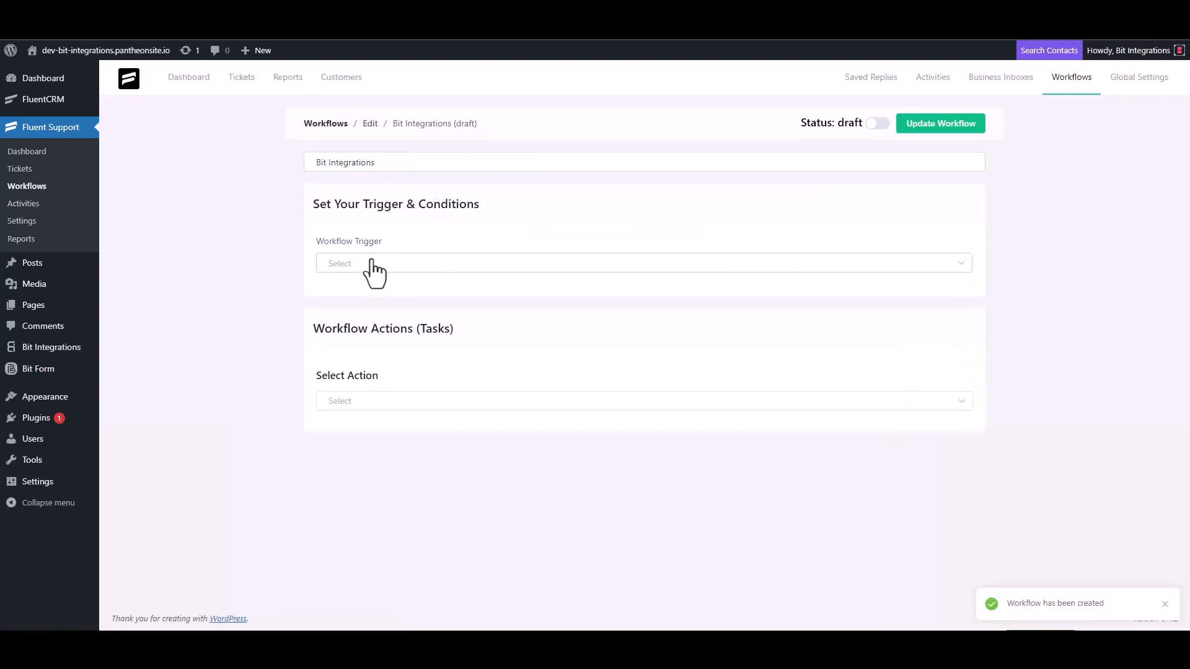
Step: Set the workflow trigger to On Ticket Creation and add a Trigger Outgoing Webhook action
click(371, 264)
click(371, 296)
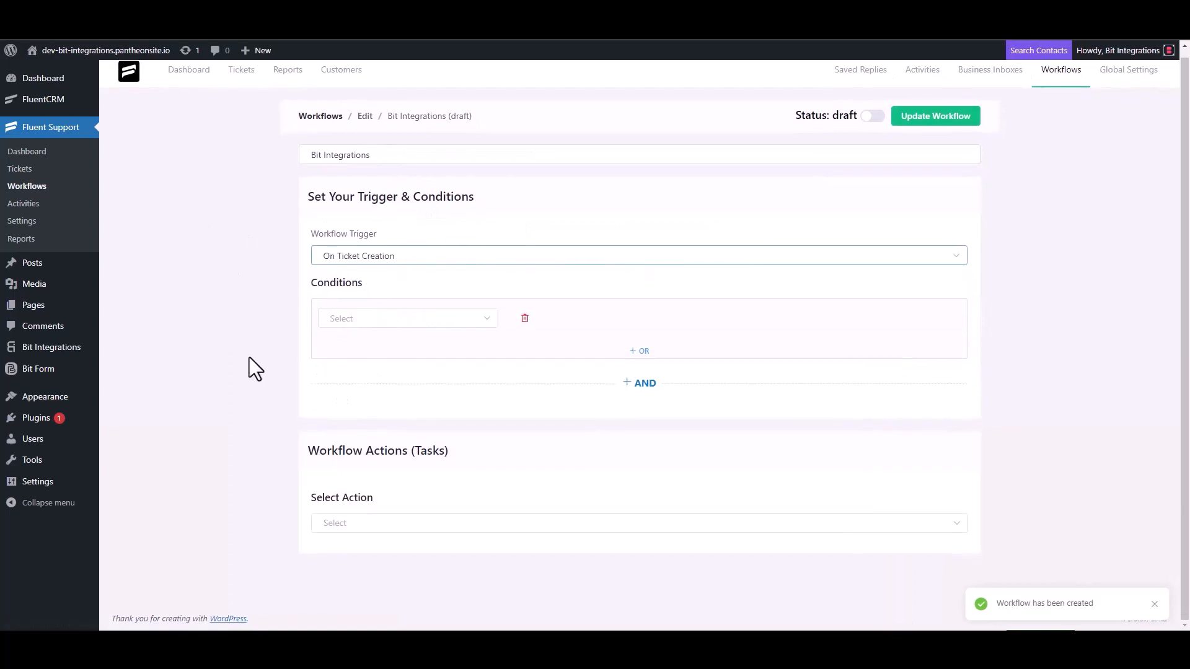
click(347, 520)
scroll(362, 433, down, 3)
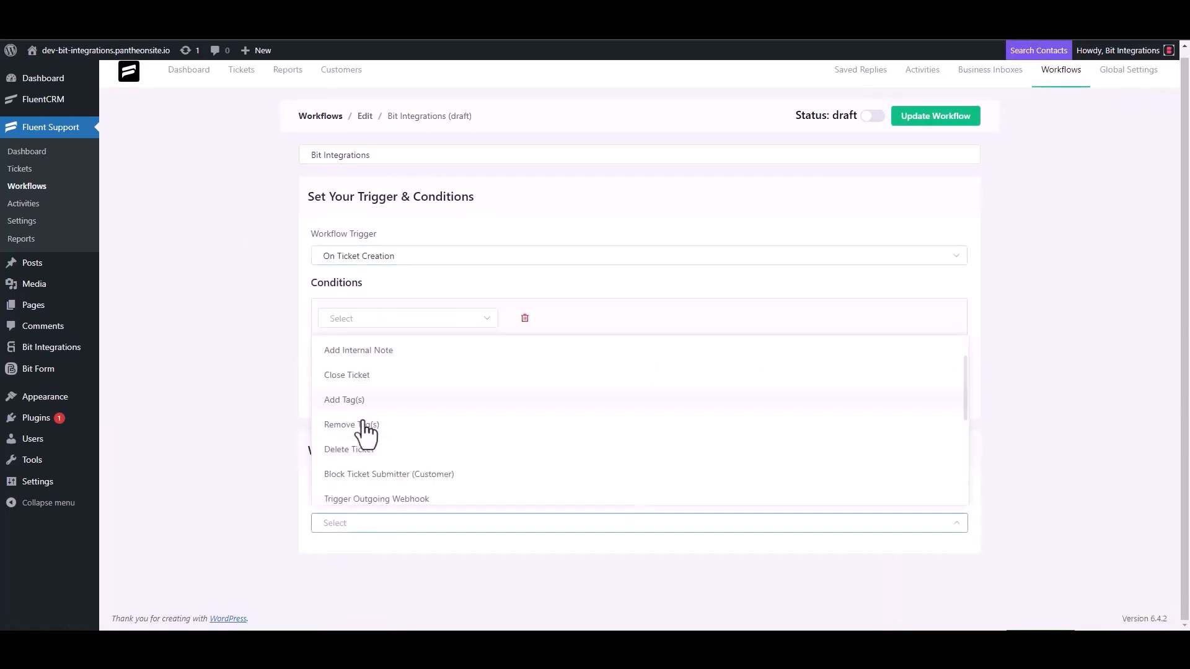
click(406, 353)
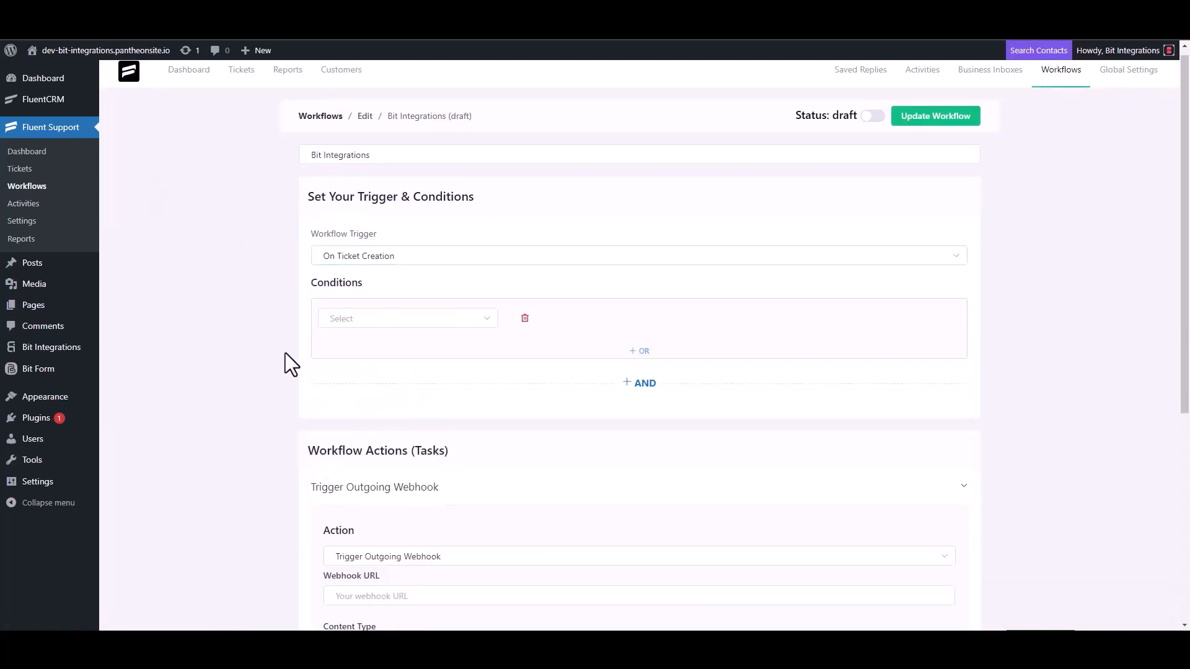
Step: Paste the webhook URL, title the action 'Bit Integrations', save it and publish the workflow
scroll(286, 352, down, 4)
click(403, 353)
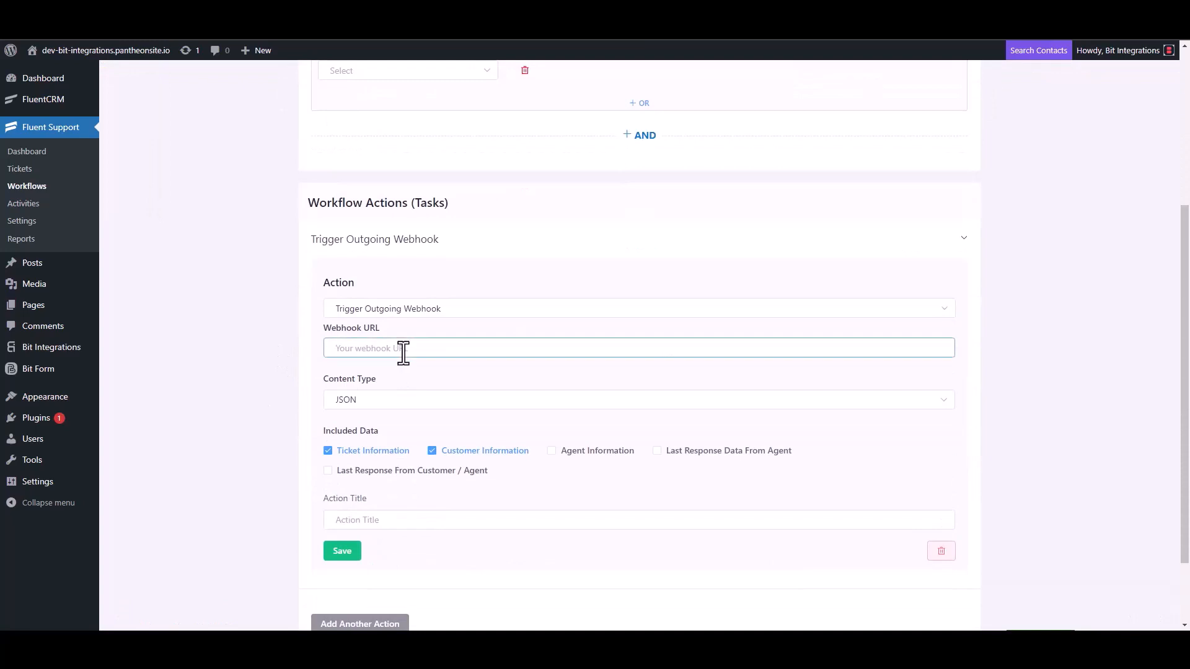
key(ctrl+v)
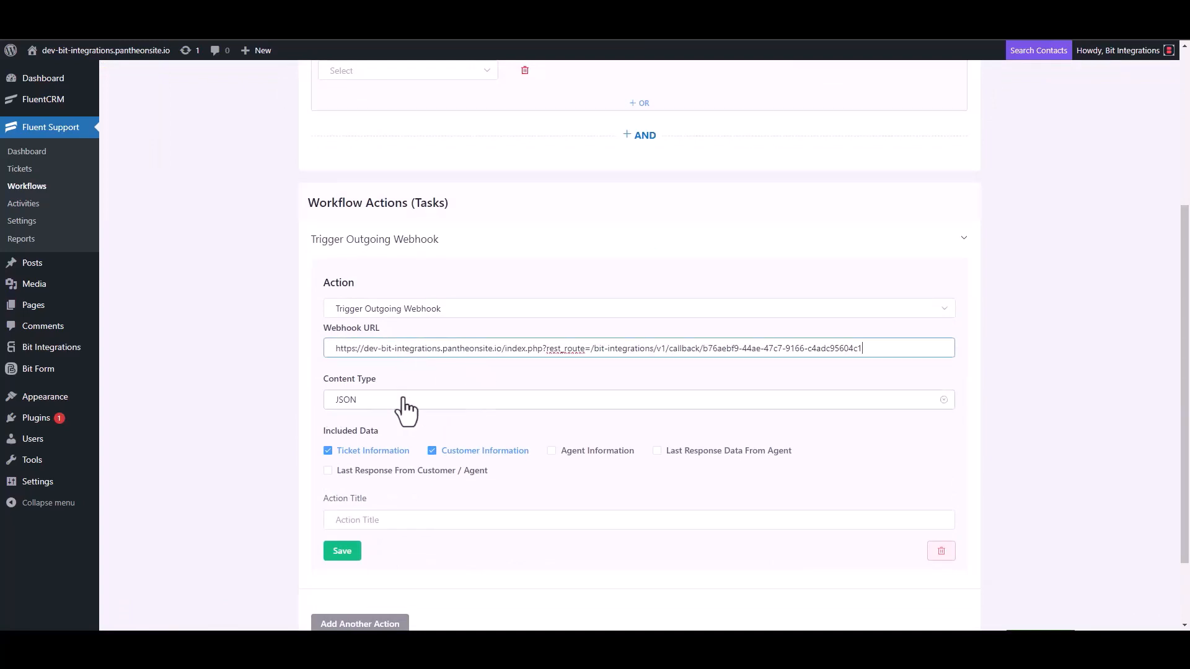
scroll(403, 409, down, 2)
click(372, 431)
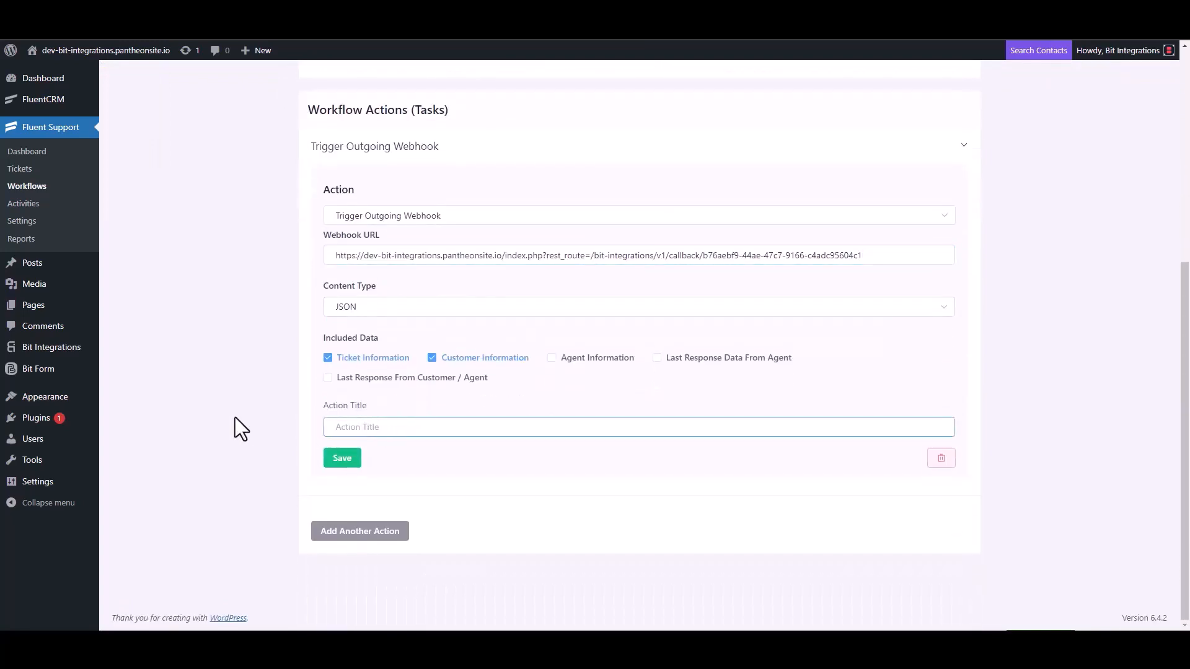
text(Bit Integrations)
click(338, 462)
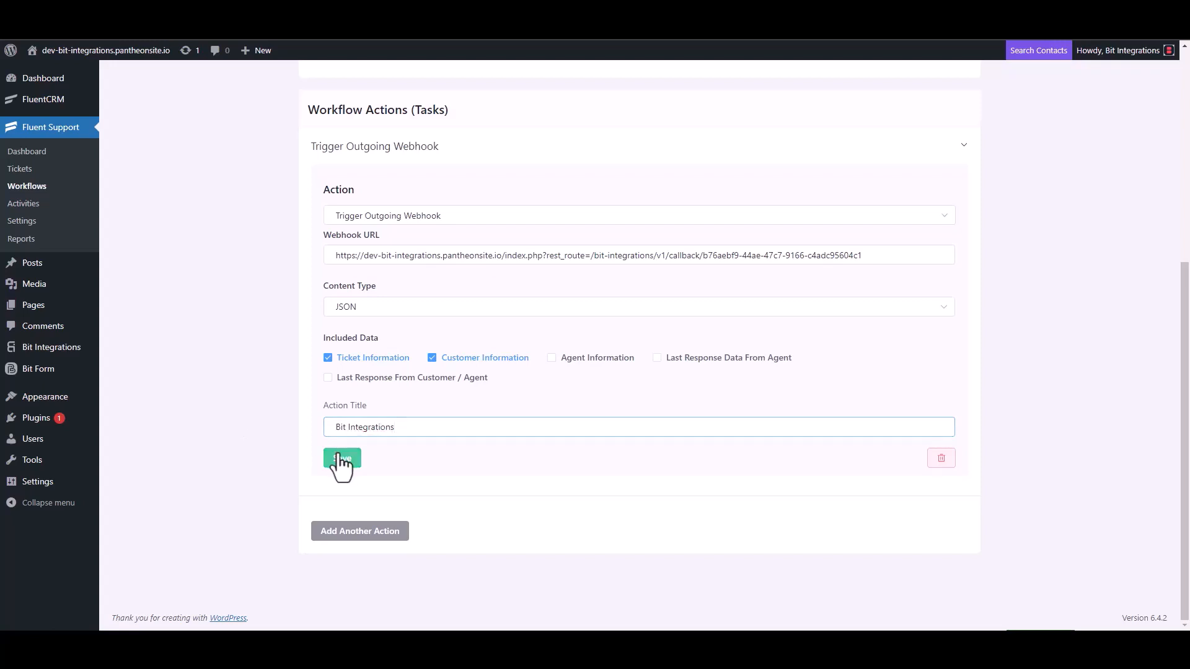
click(872, 114)
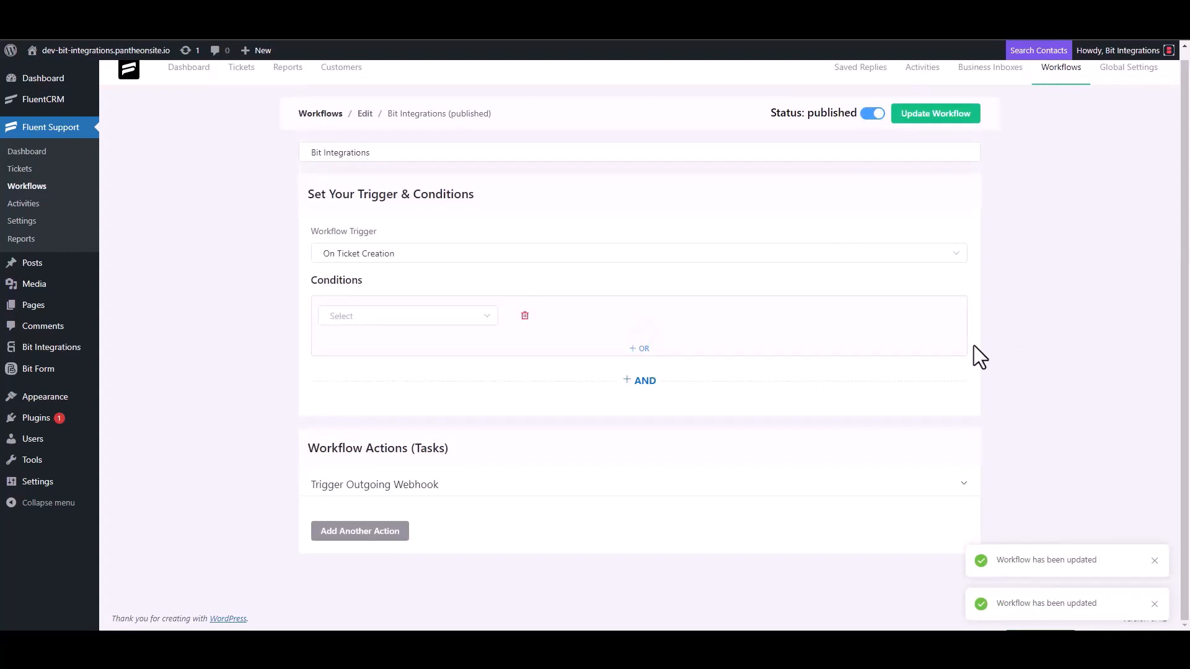
Step: Start a new ticket for a newly created contact, filling in the first name and e-mail
click(31, 173)
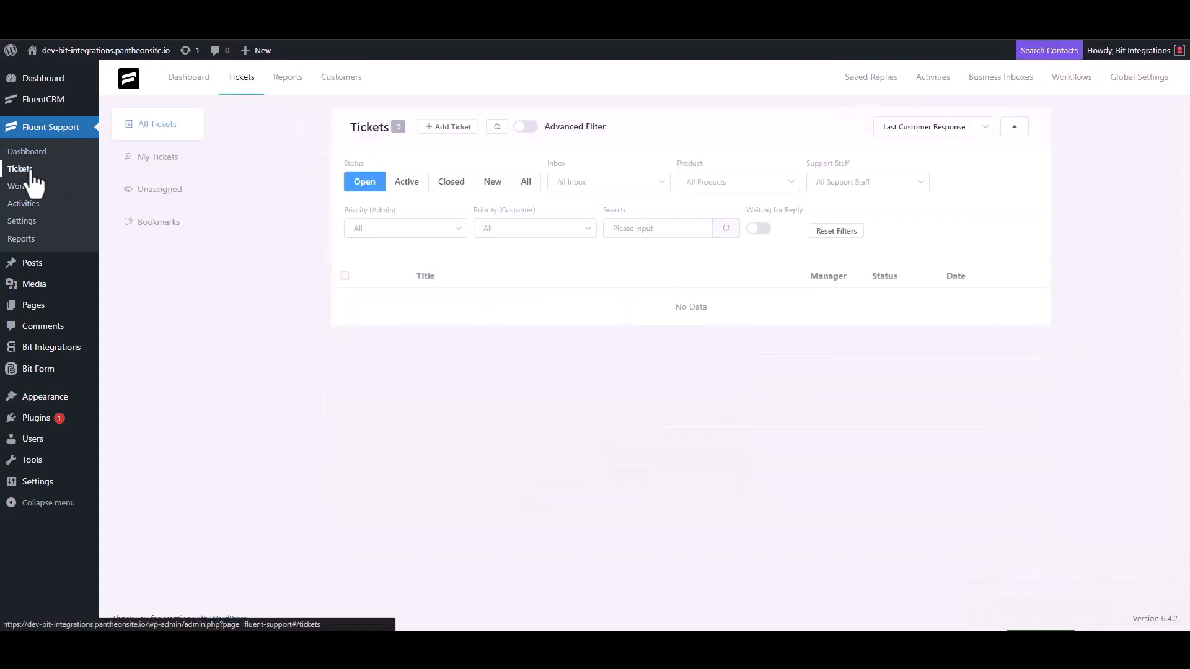
click(446, 127)
click(486, 156)
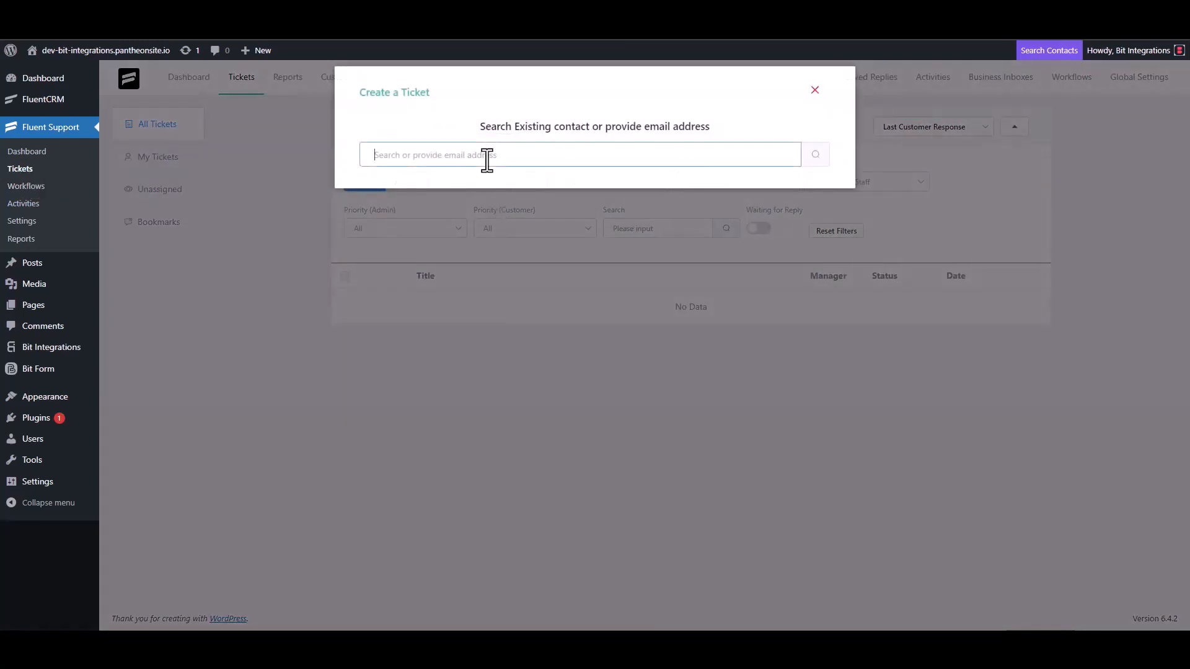
text(test@gmail.com)
click(815, 155)
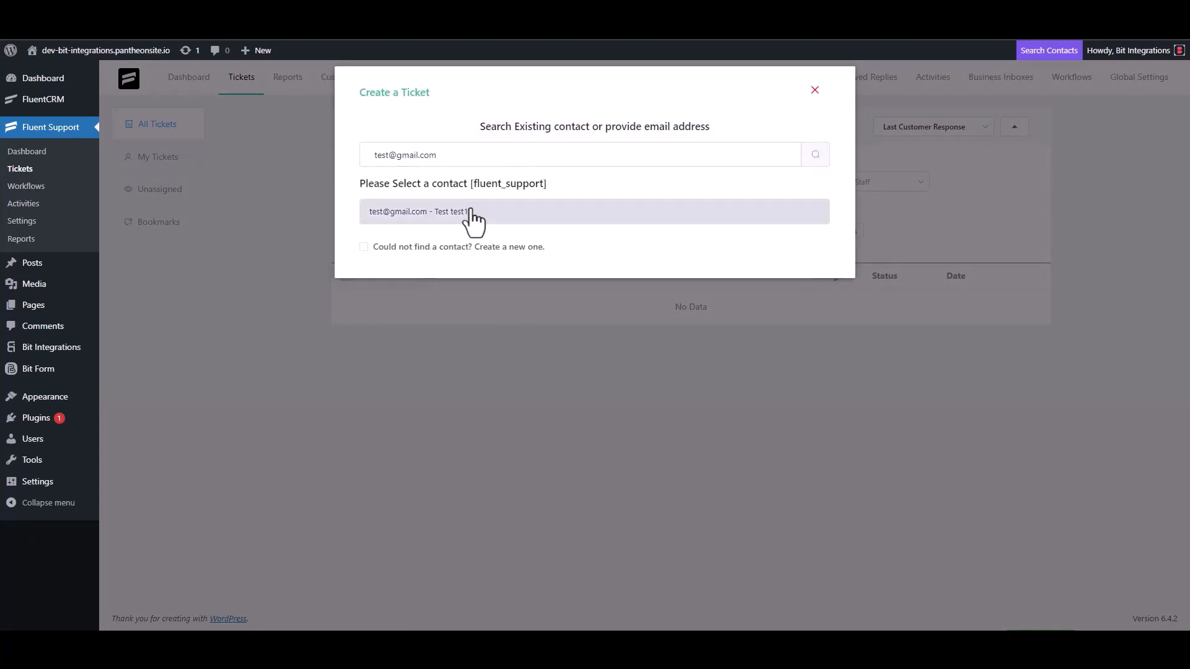
click(462, 246)
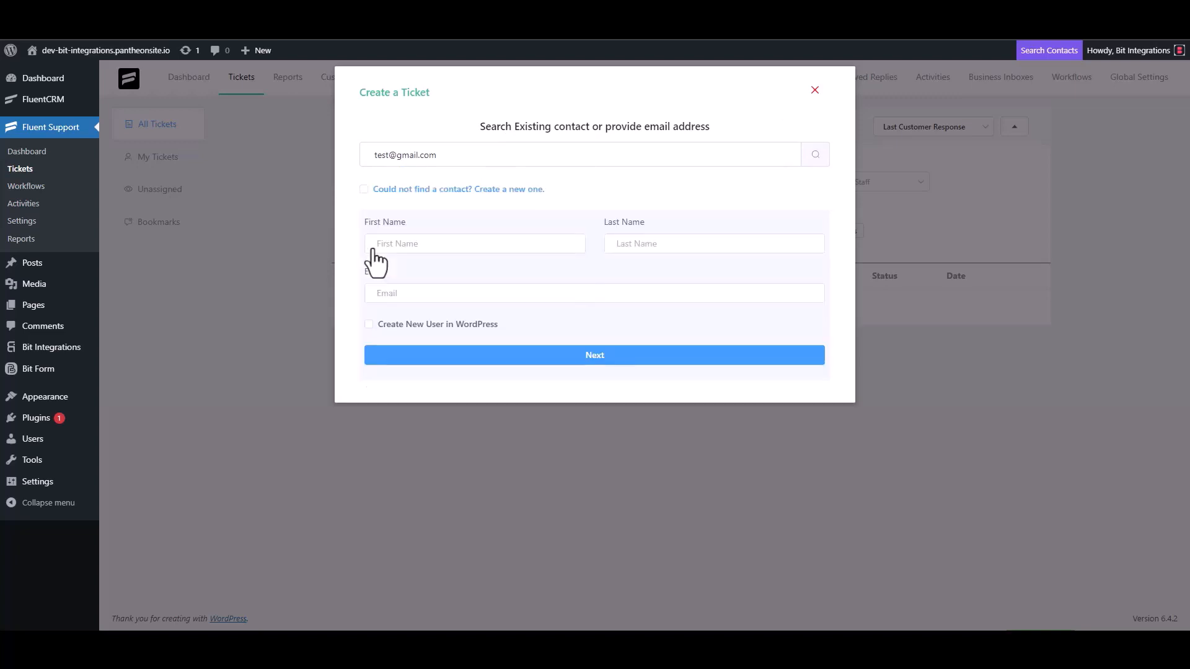
click(416, 245)
text(test3)
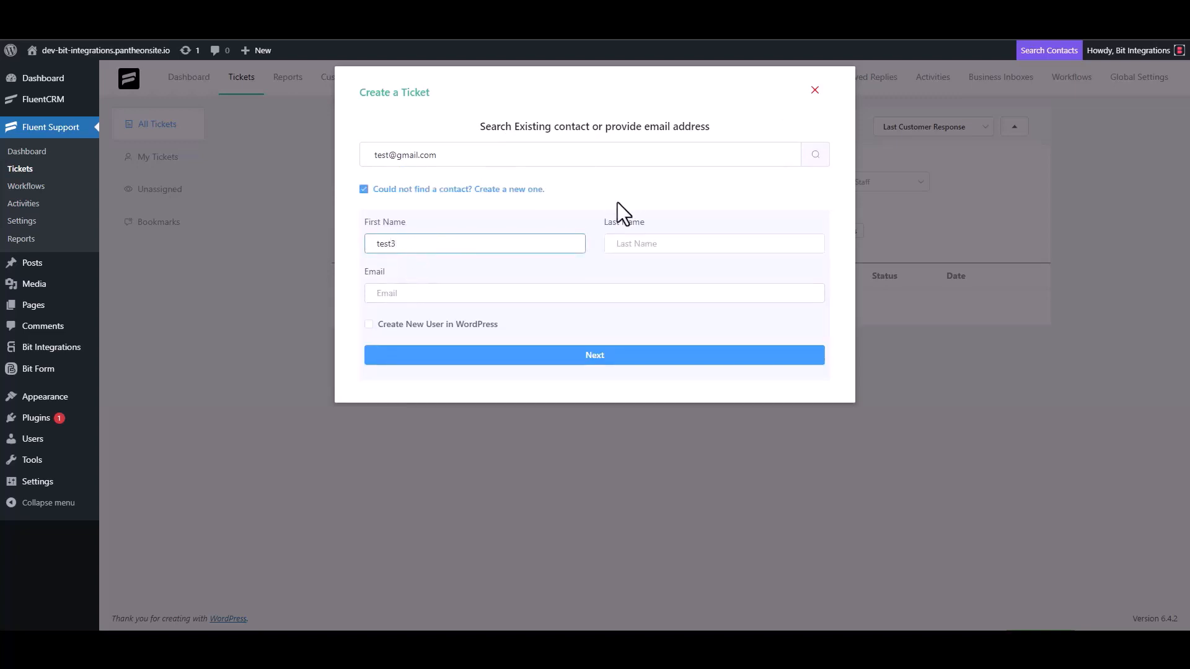
click(421, 296)
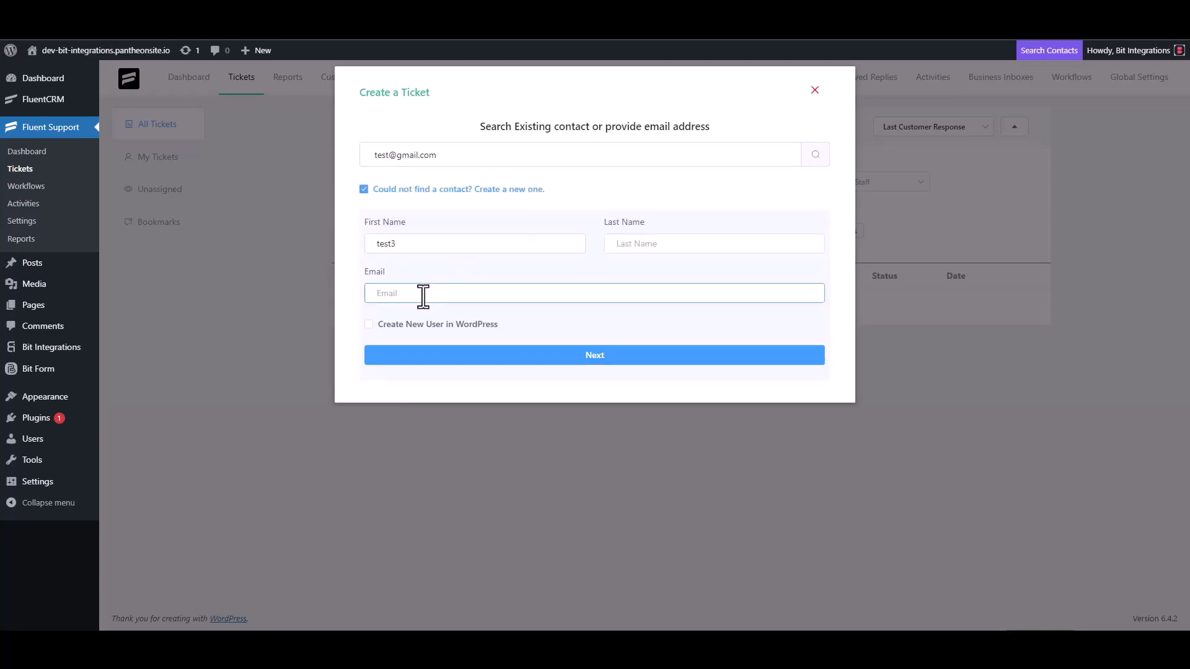
text(test3@gmail.com)
click(607, 356)
Step: Enter 'test' as the ticket subject and details and create the ticket
click(433, 223)
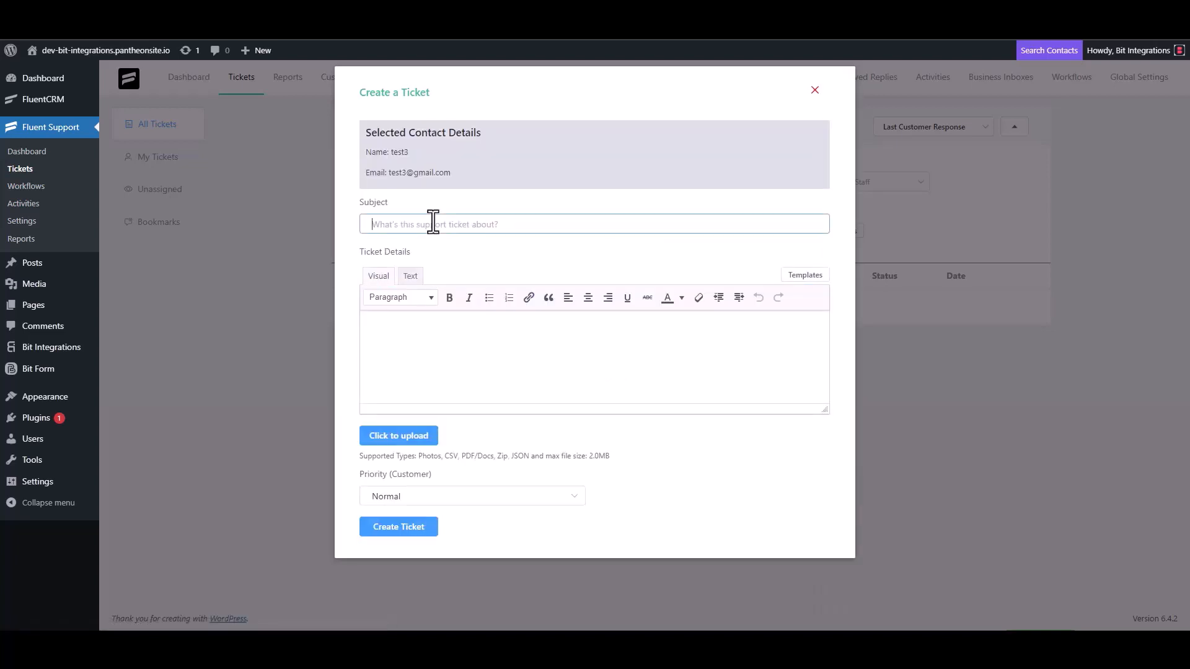
text(test)
click(419, 329)
text(test)
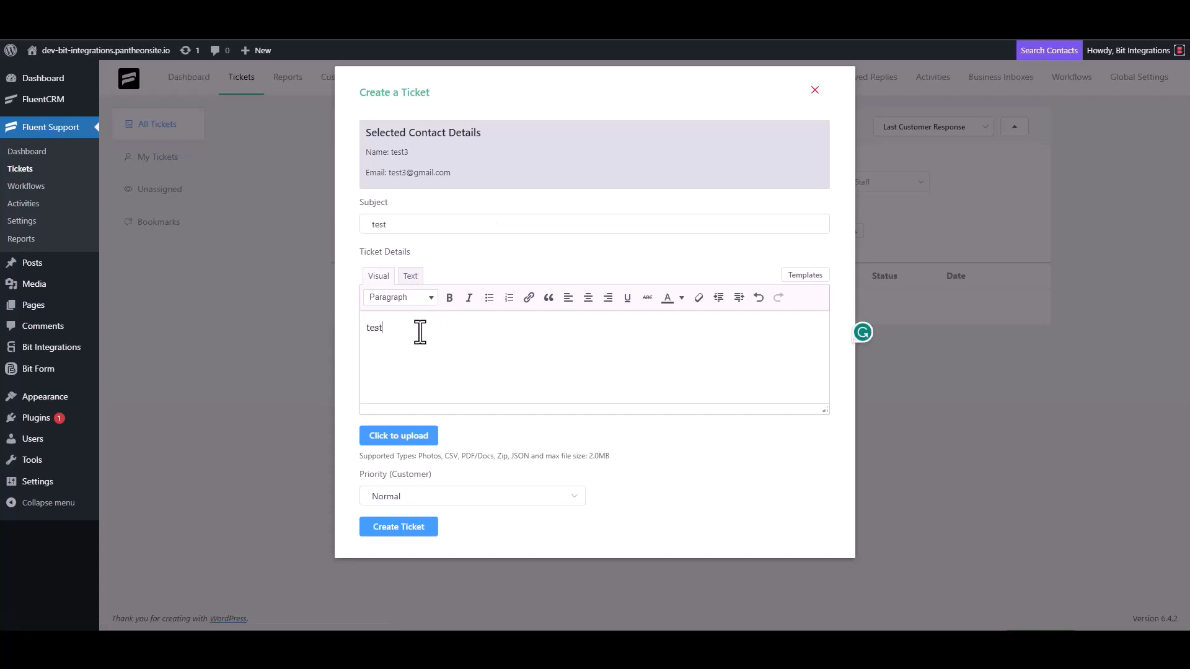
click(403, 526)
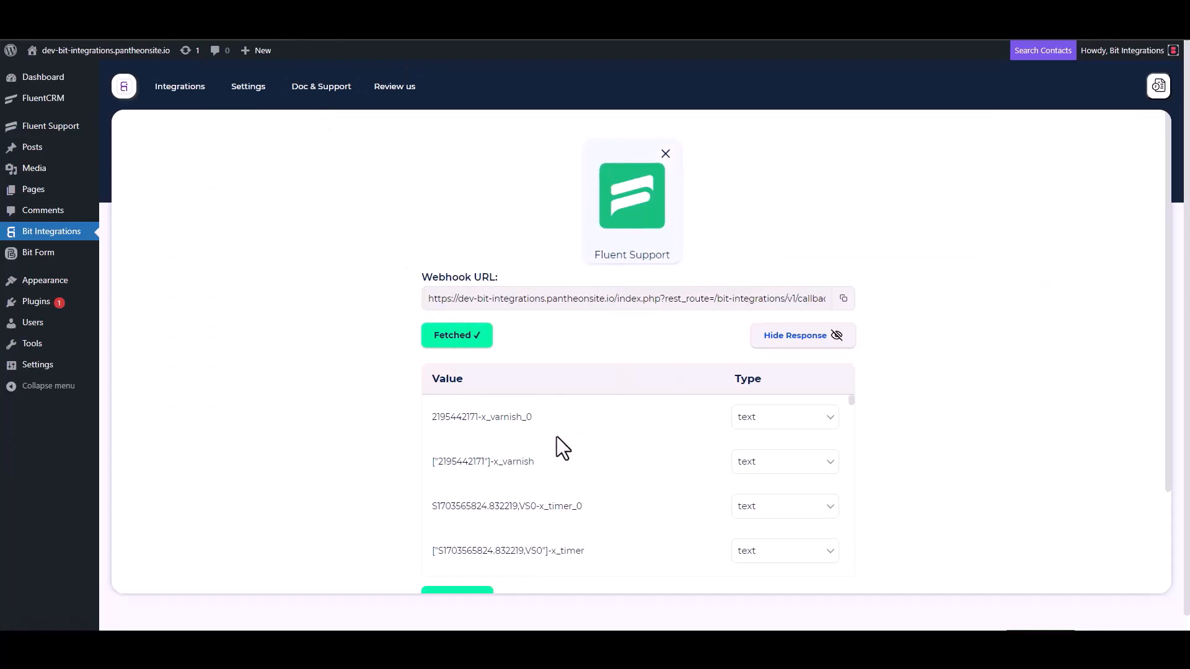
Step: Review the fetched ticket data, then search 'act' and pick ActiveCampaign as the action
scroll(533, 459, down, 5)
scroll(387, 477, down, 3)
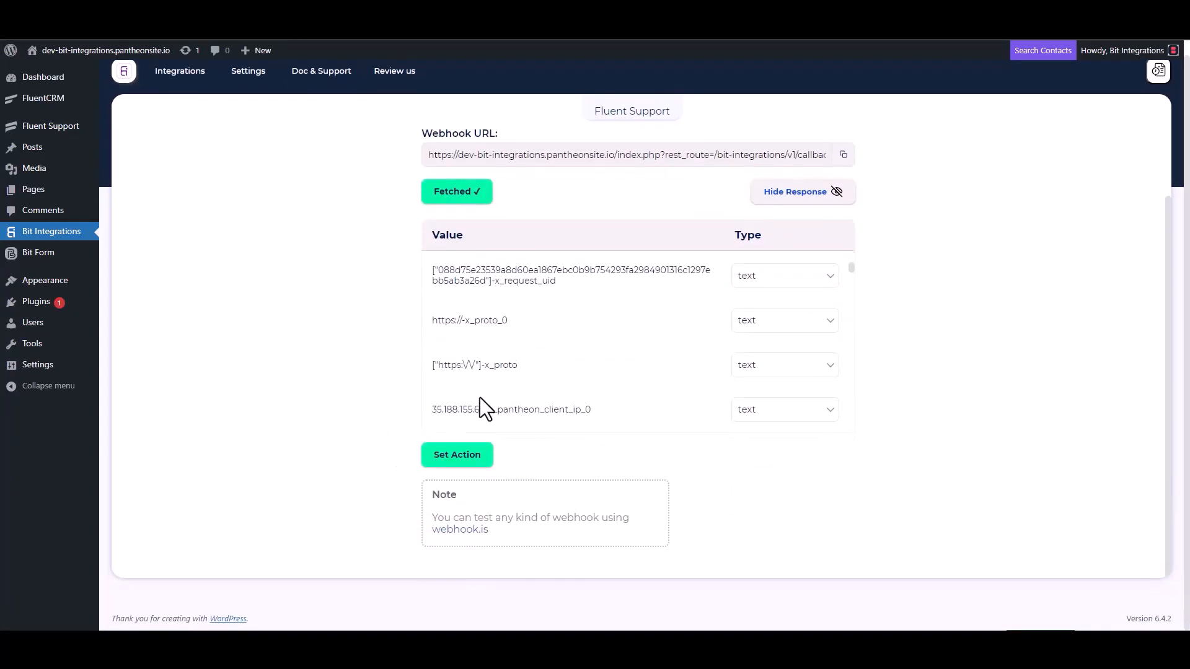
scroll(546, 334, down, 5)
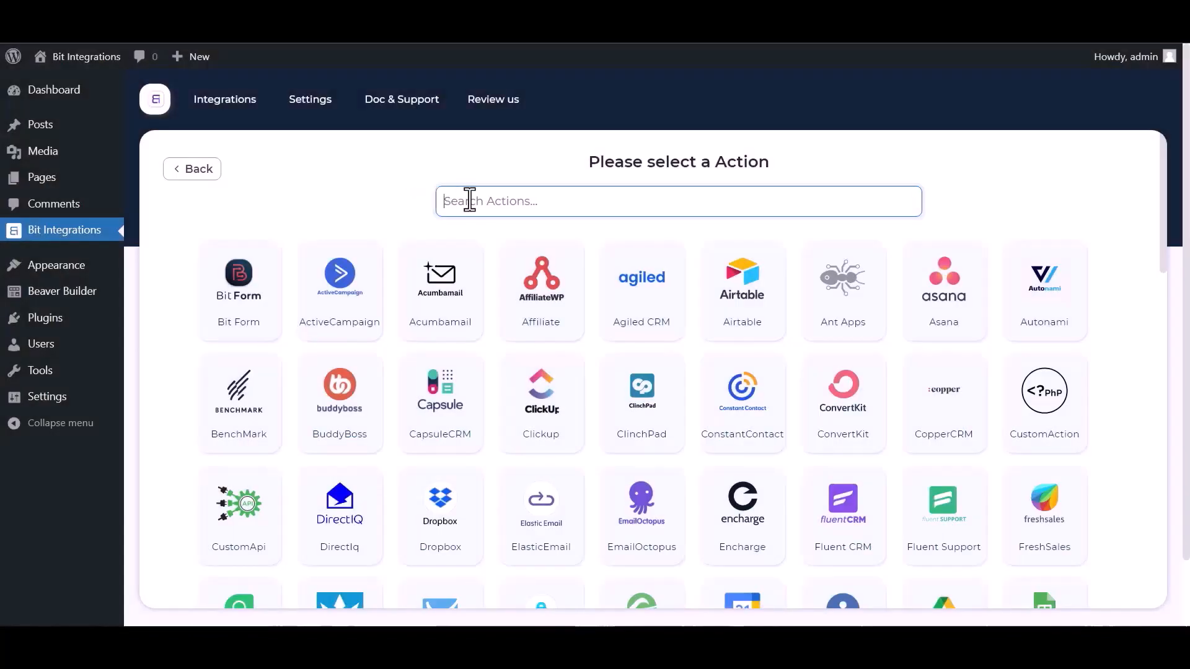
text(act)
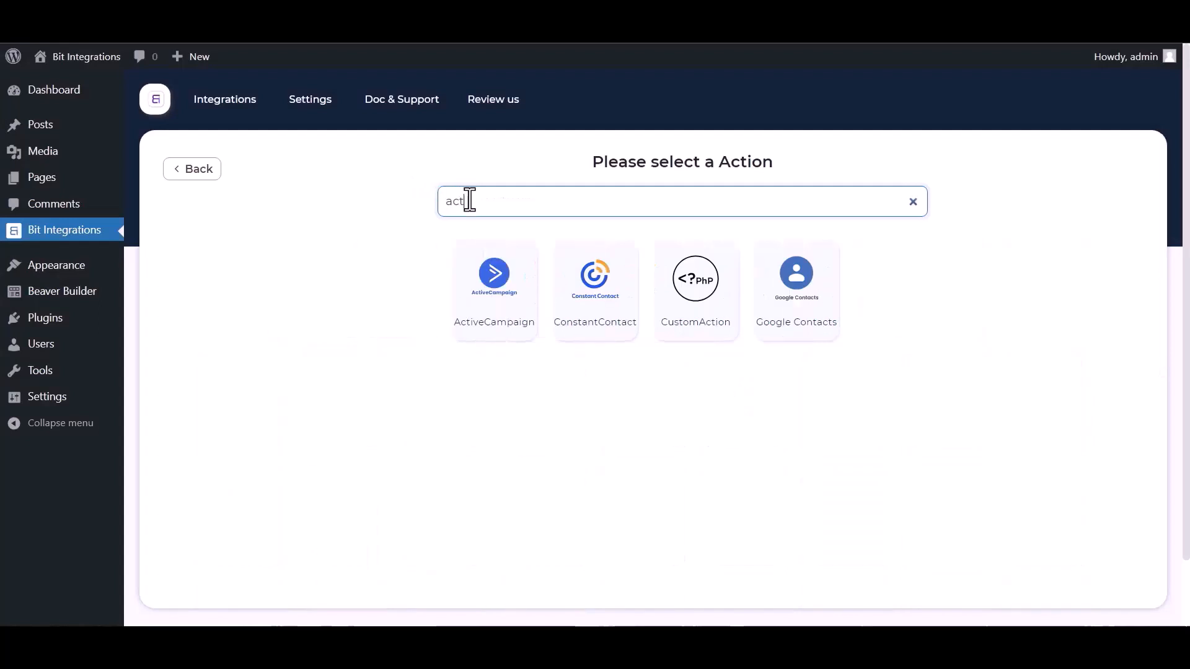
click(468, 266)
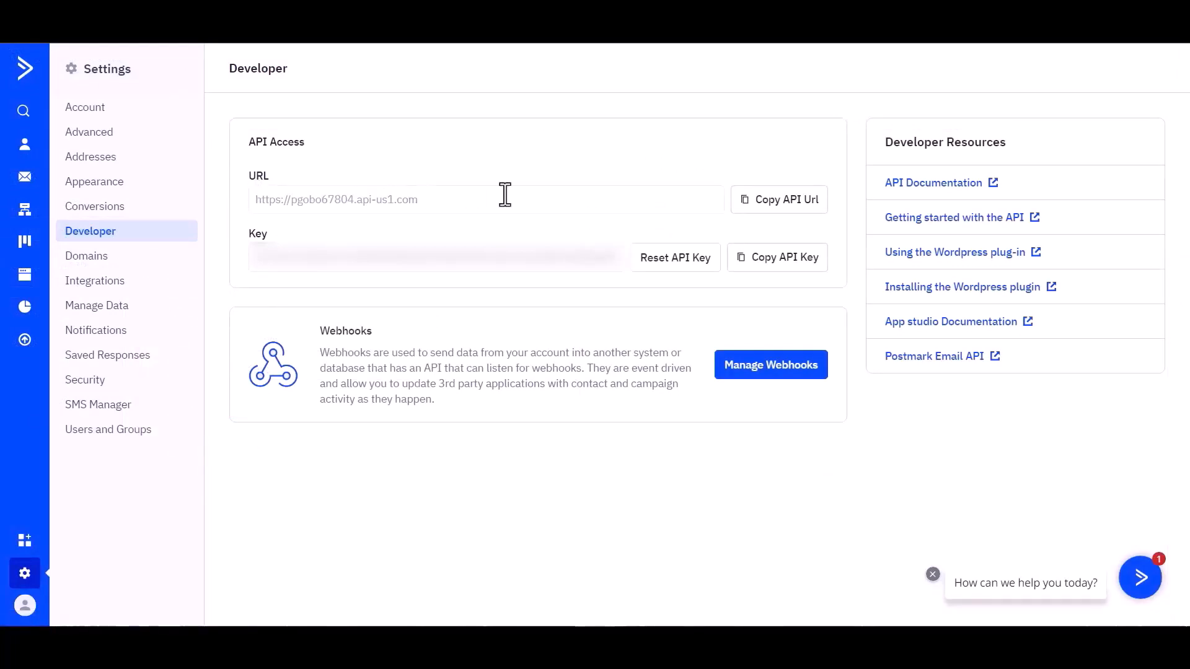
Step: Copy the API URL from ActiveCampaign's Developer settings
click(786, 217)
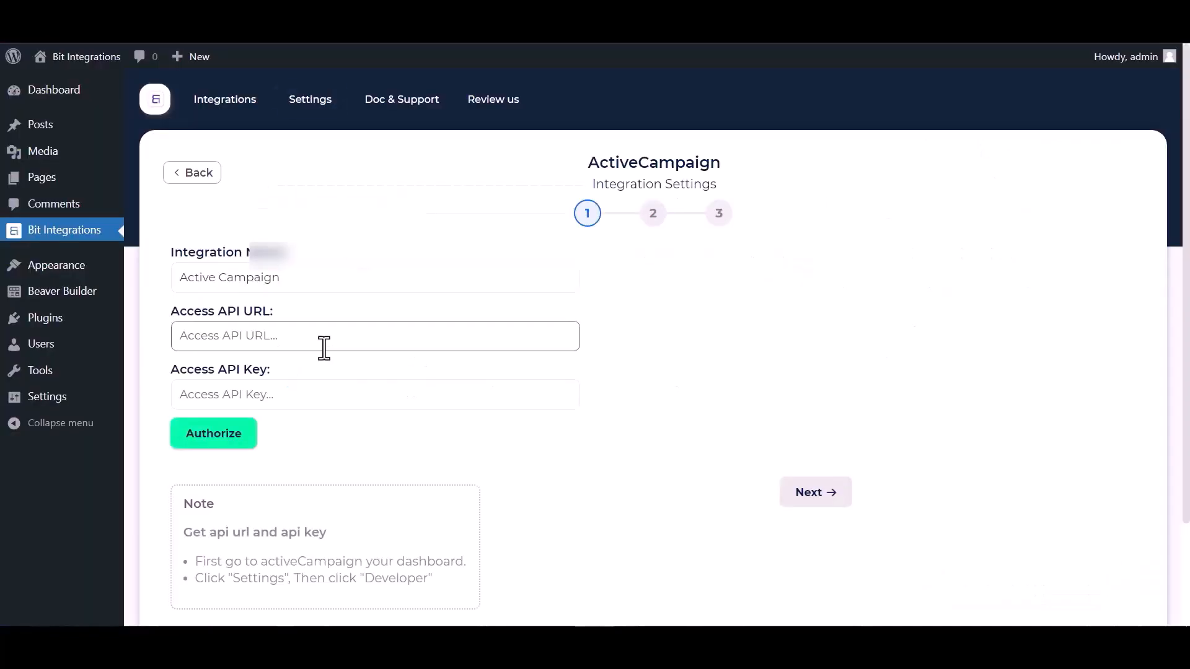
Step: Paste the API URL and API key, authorize ActiveCampaign, and continue to step 2
click(261, 335)
key(ctrl+v)
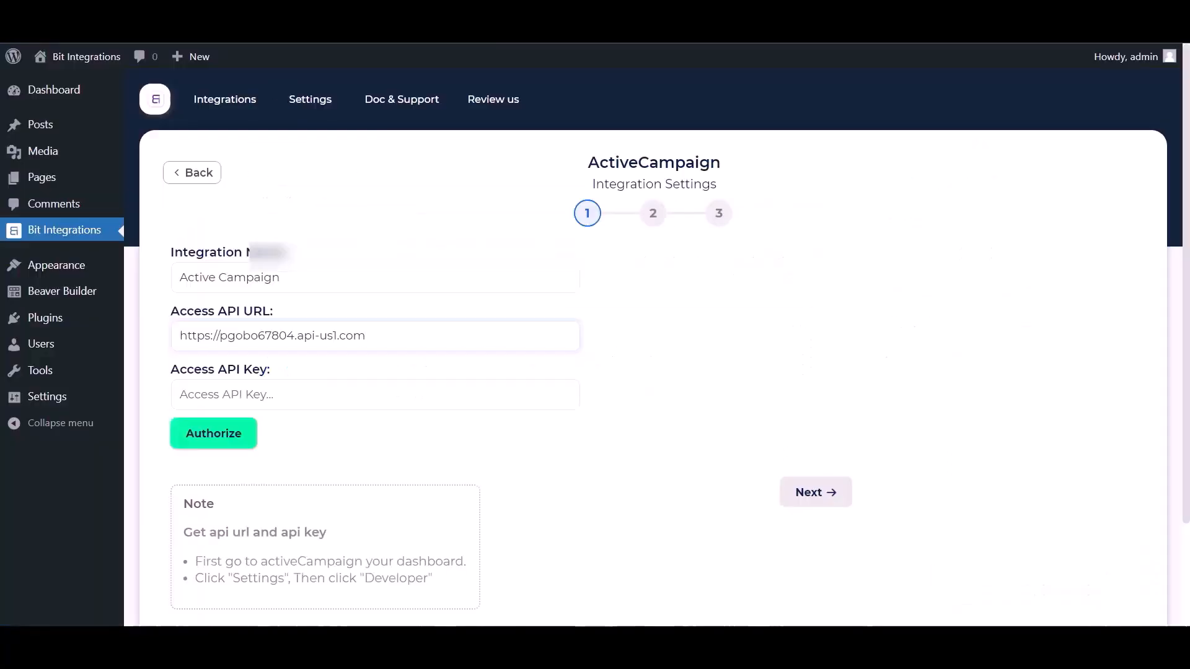
click(259, 393)
key(ctrl+v)
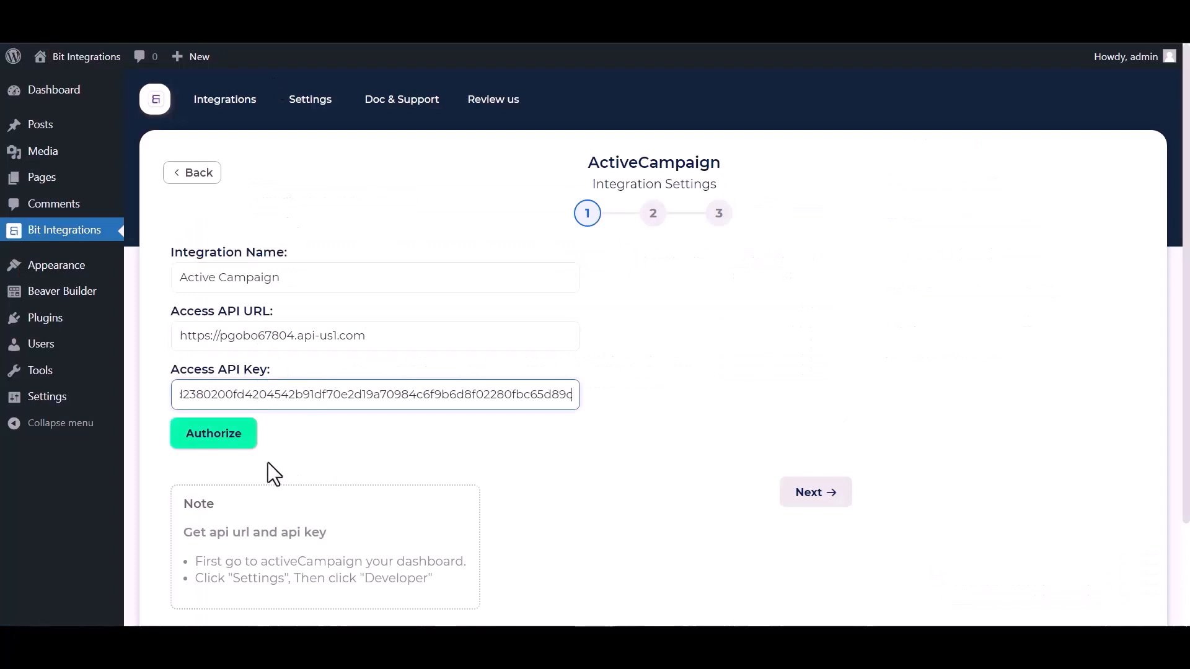
scroll(445, 447, down, 1)
click(217, 356)
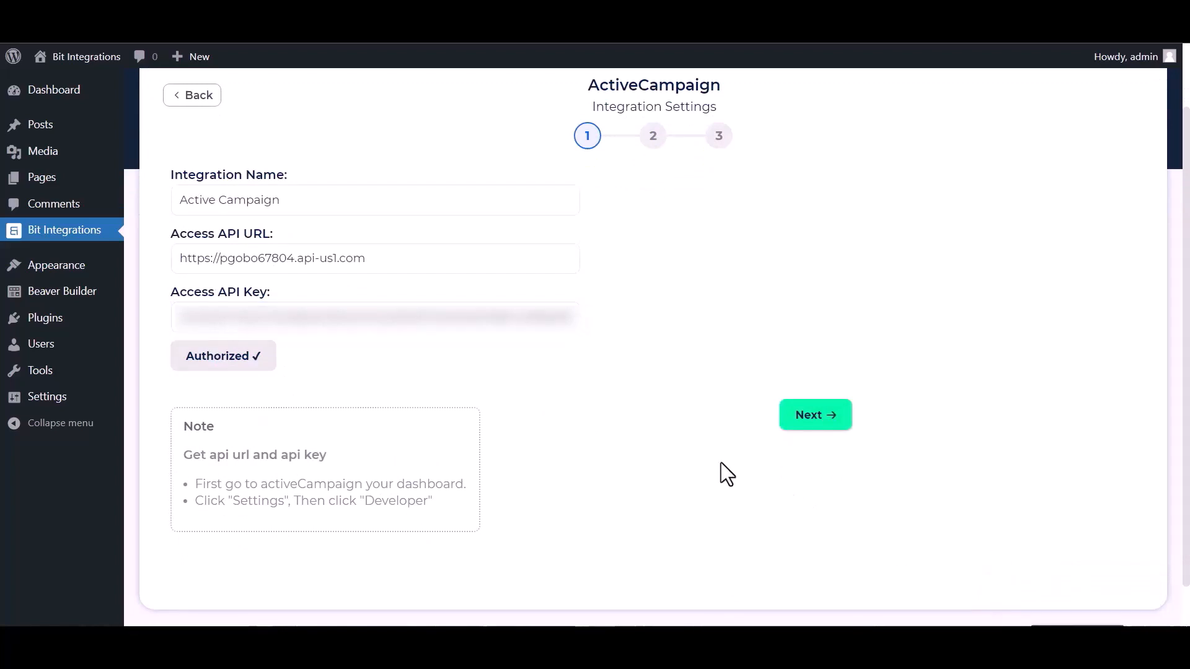
click(806, 418)
Step: Send contacts to the 'Bit Integrations' list with tags Tag1, Tag2, Tag3 and Tag4
click(550, 204)
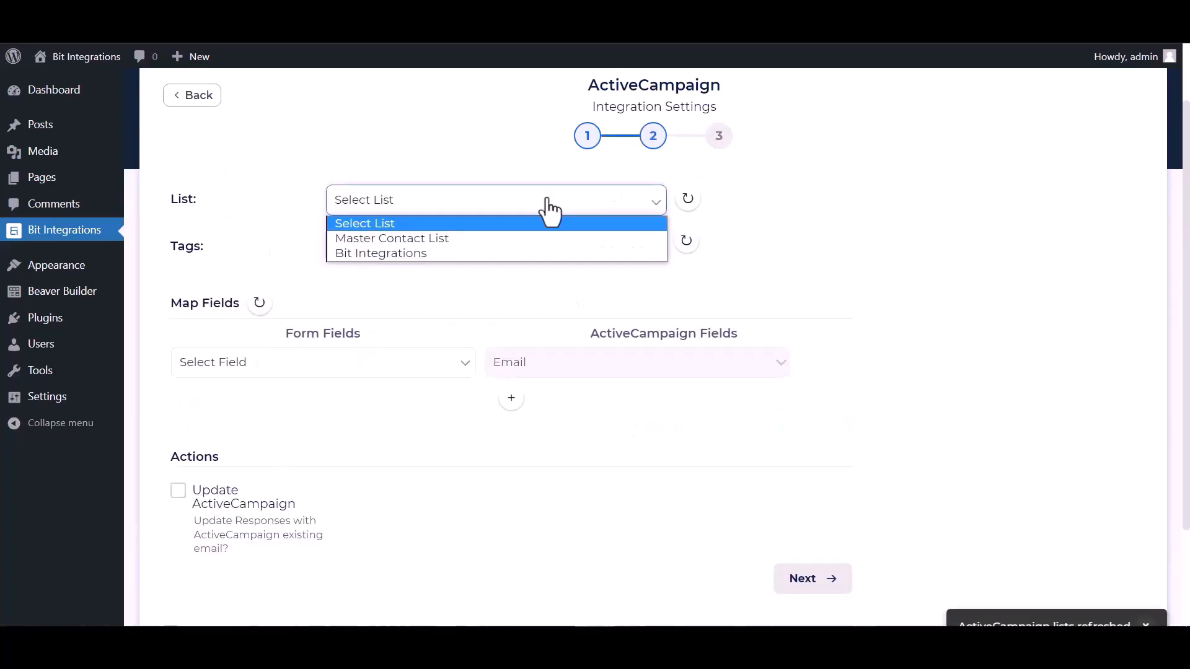
click(388, 253)
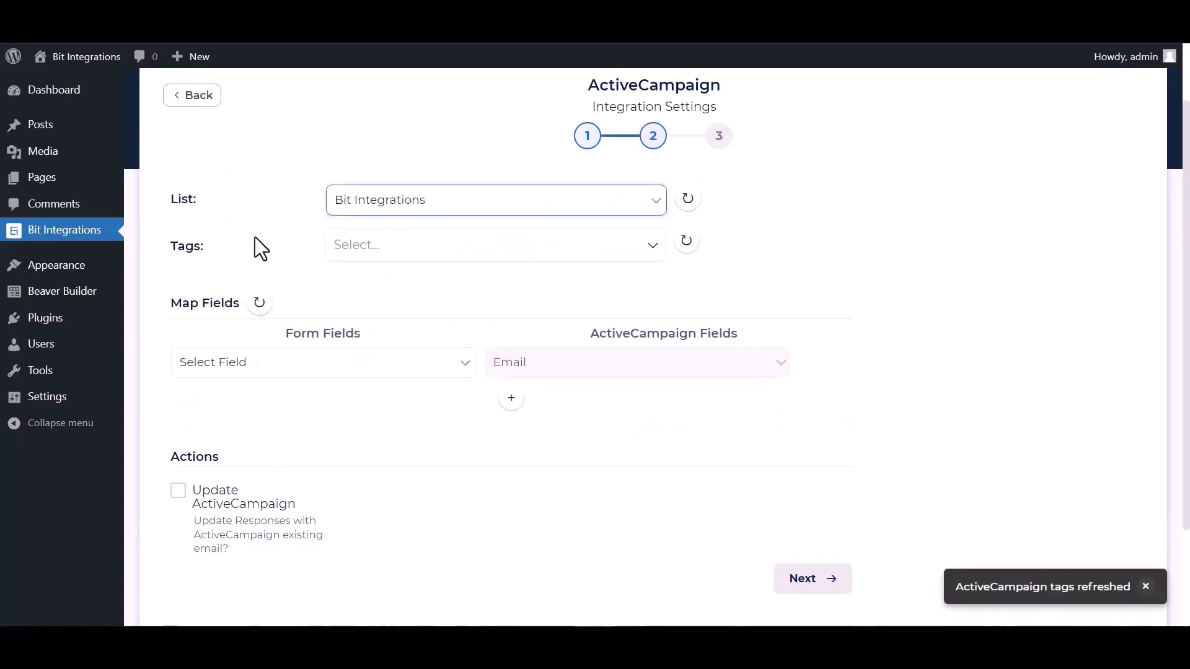
click(411, 247)
click(363, 280)
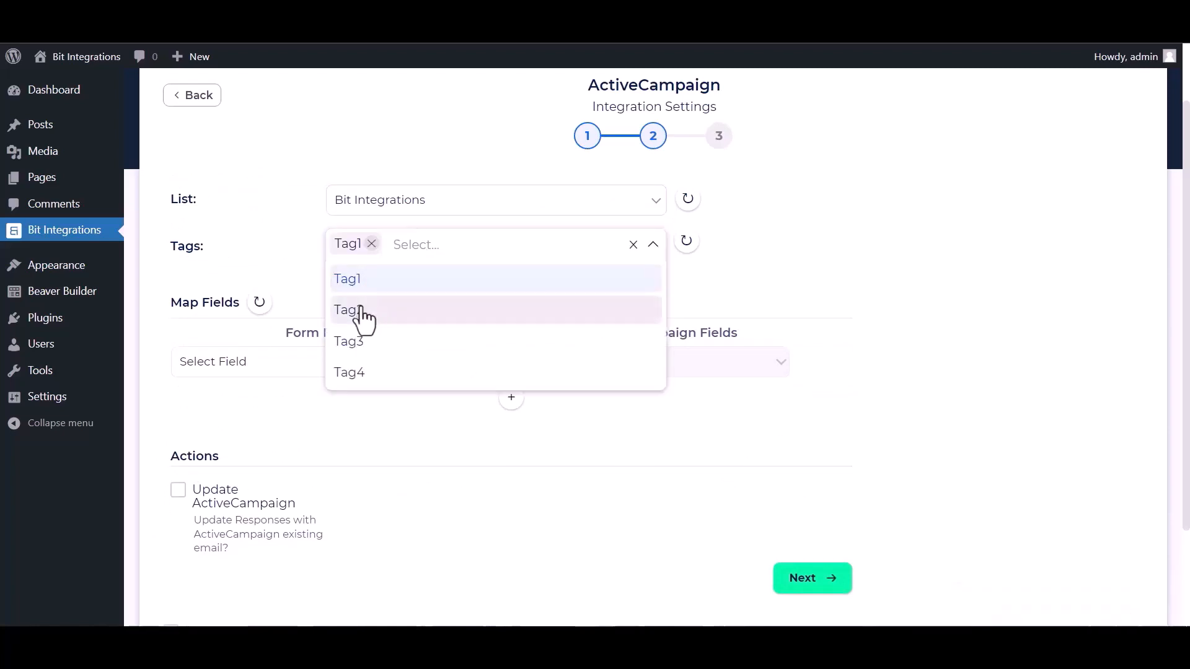
click(364, 311)
click(361, 343)
click(361, 373)
click(771, 282)
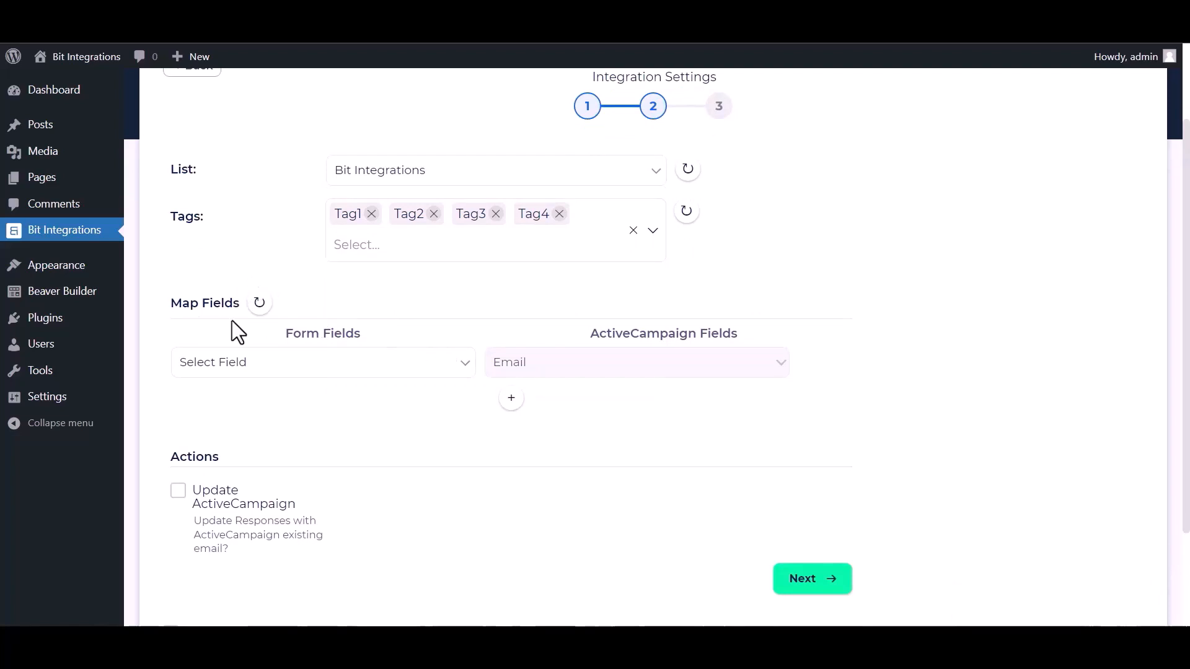
Step: Map the Email field to Email and Name to First Name
click(322, 364)
click(211, 445)
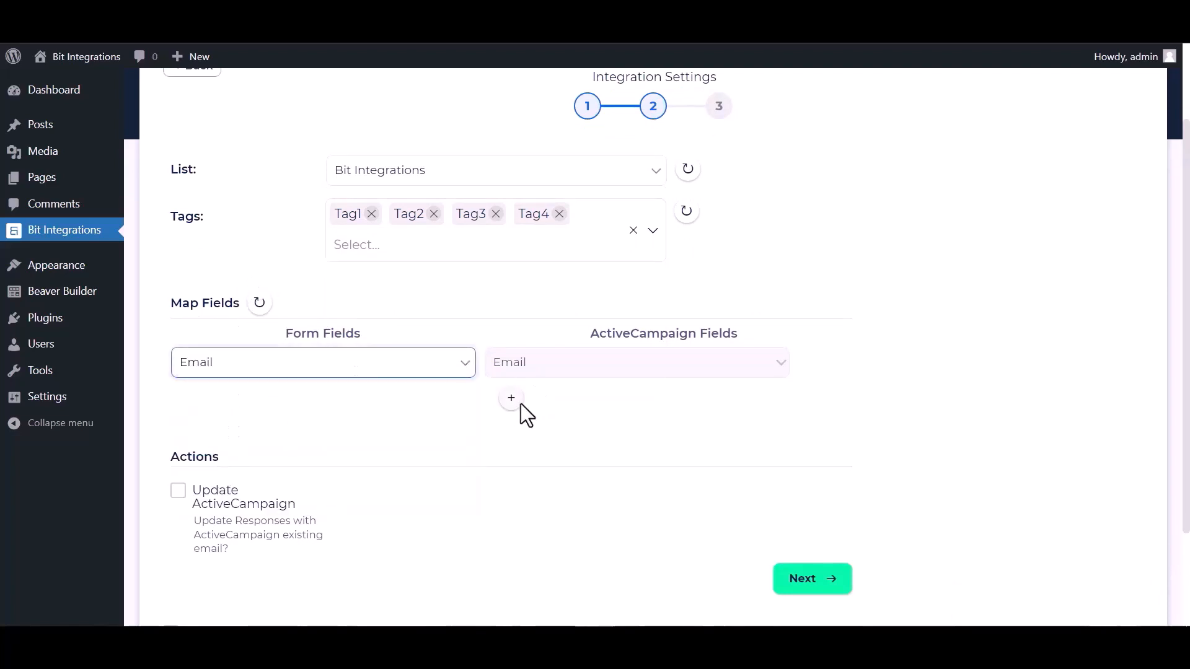
click(511, 399)
click(524, 404)
click(517, 438)
click(372, 404)
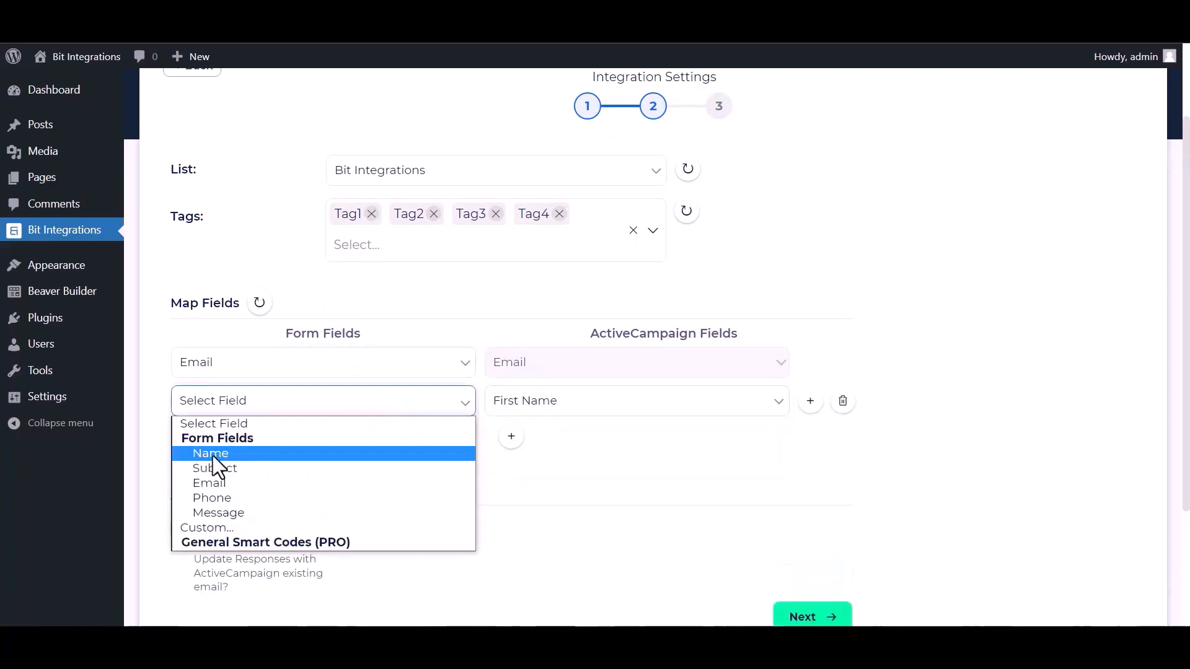
click(213, 452)
Step: Add a third mapping row sending the Phone field to ActiveCampaign Phone
click(510, 441)
click(524, 443)
click(514, 507)
click(396, 441)
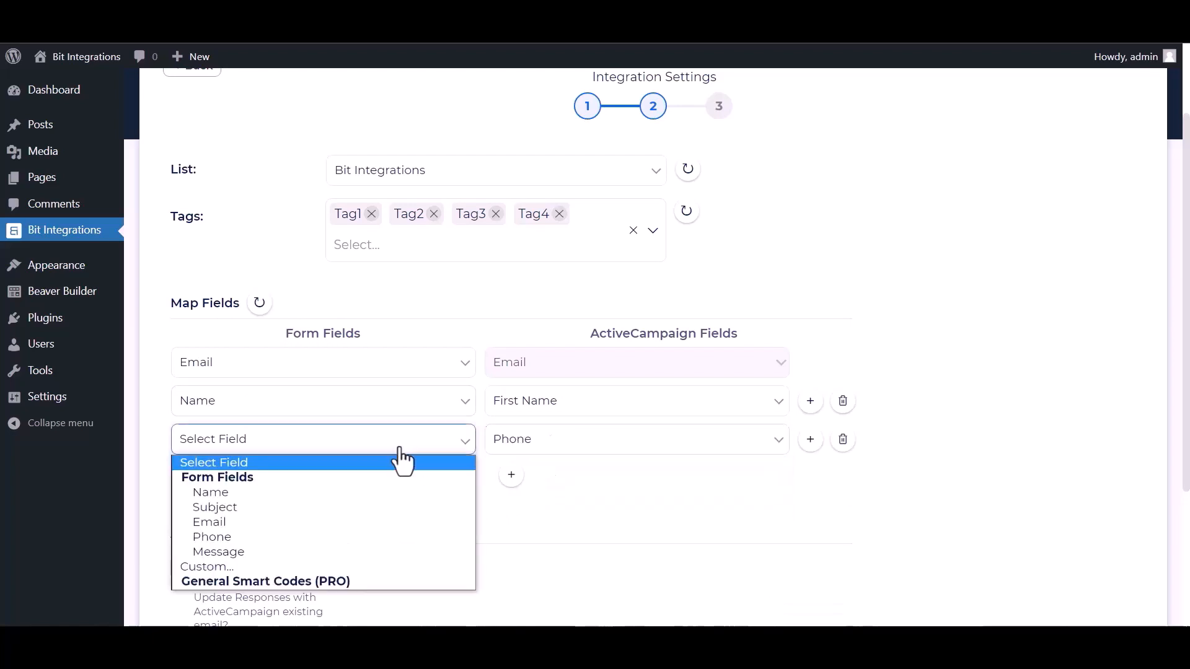
click(210, 536)
scroll(310, 511, down, 1)
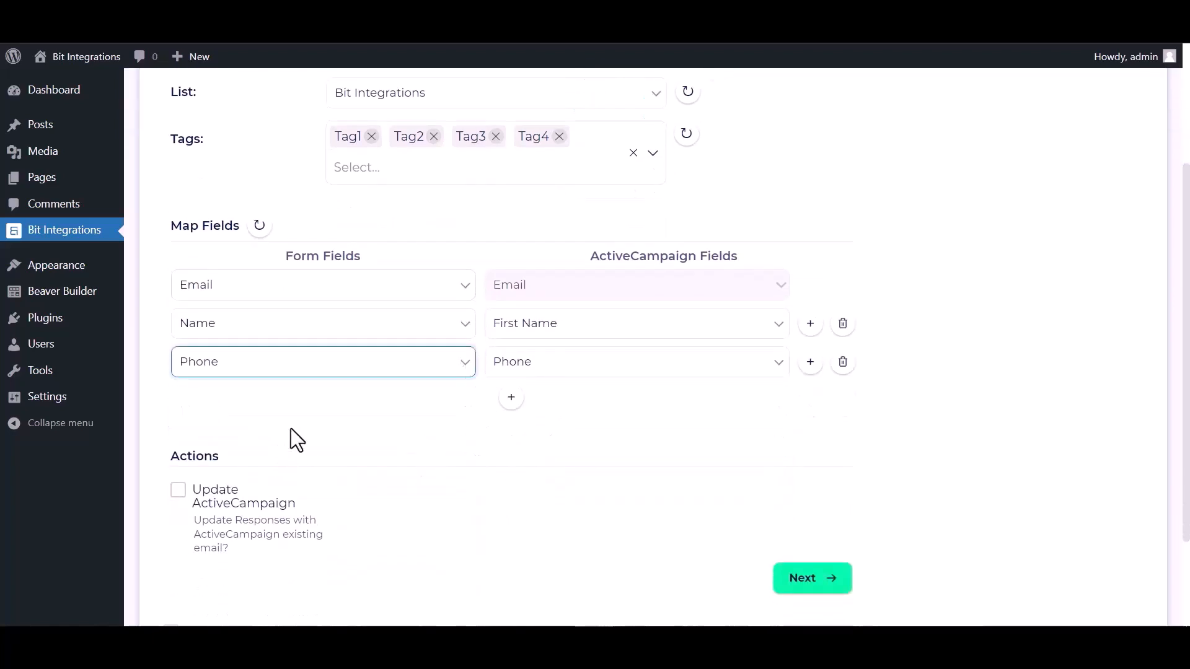
scroll(292, 438, down, 1)
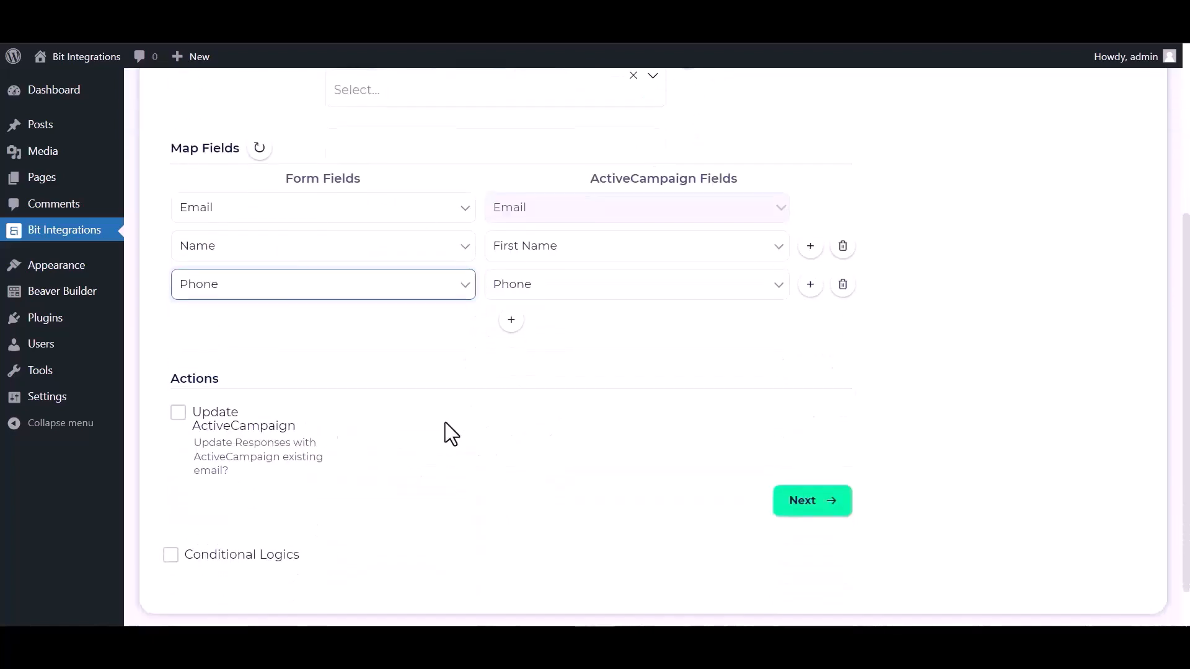
Step: Leave Update ActiveCampaign and Conditional Logics both turned off
click(178, 415)
click(179, 415)
scroll(351, 417, down, 1)
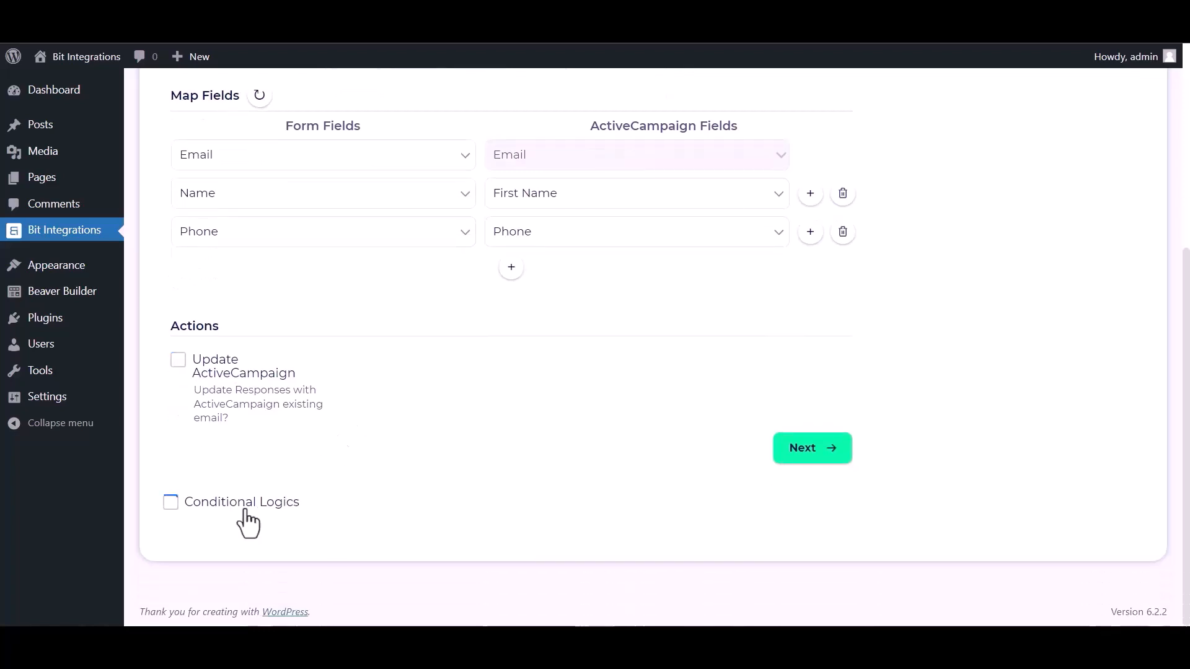
click(169, 503)
scroll(419, 434, down, 3)
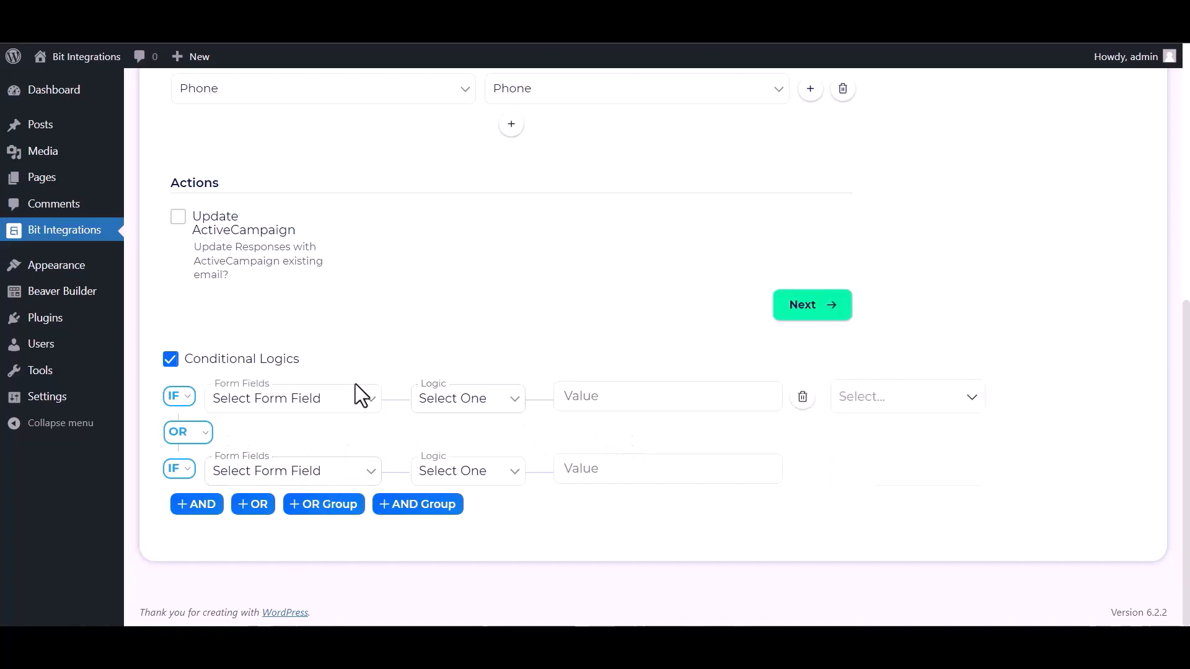
click(171, 360)
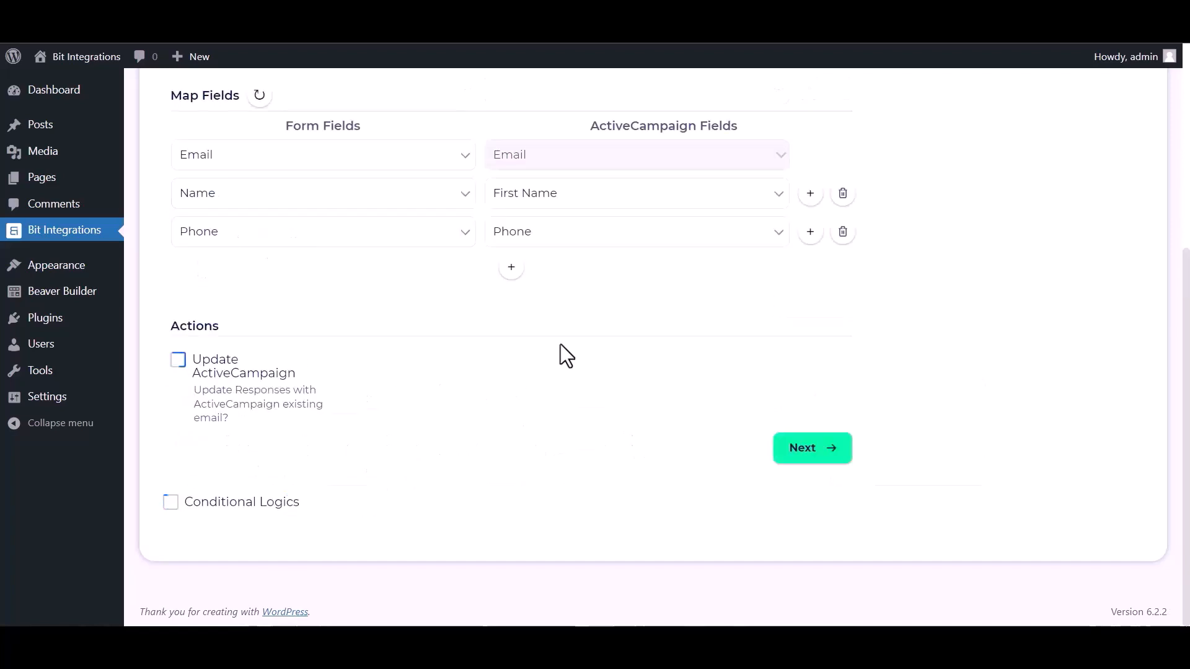
Step: Finish and save the ActiveCampaign integration
click(810, 456)
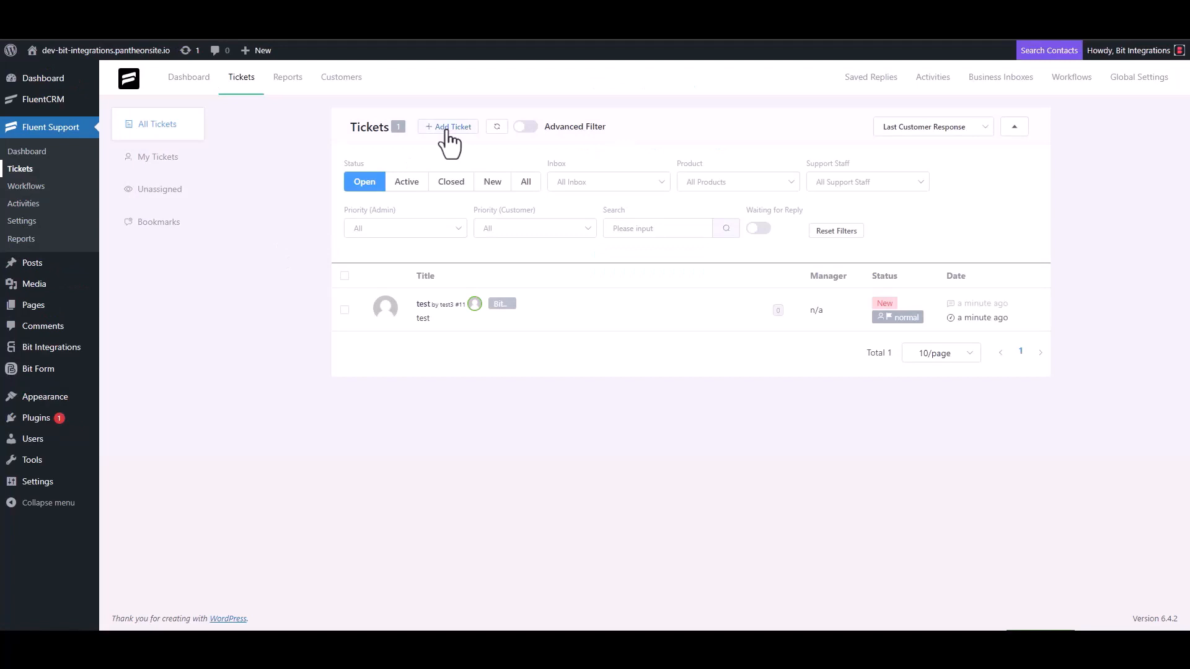
click(447, 130)
click(425, 150)
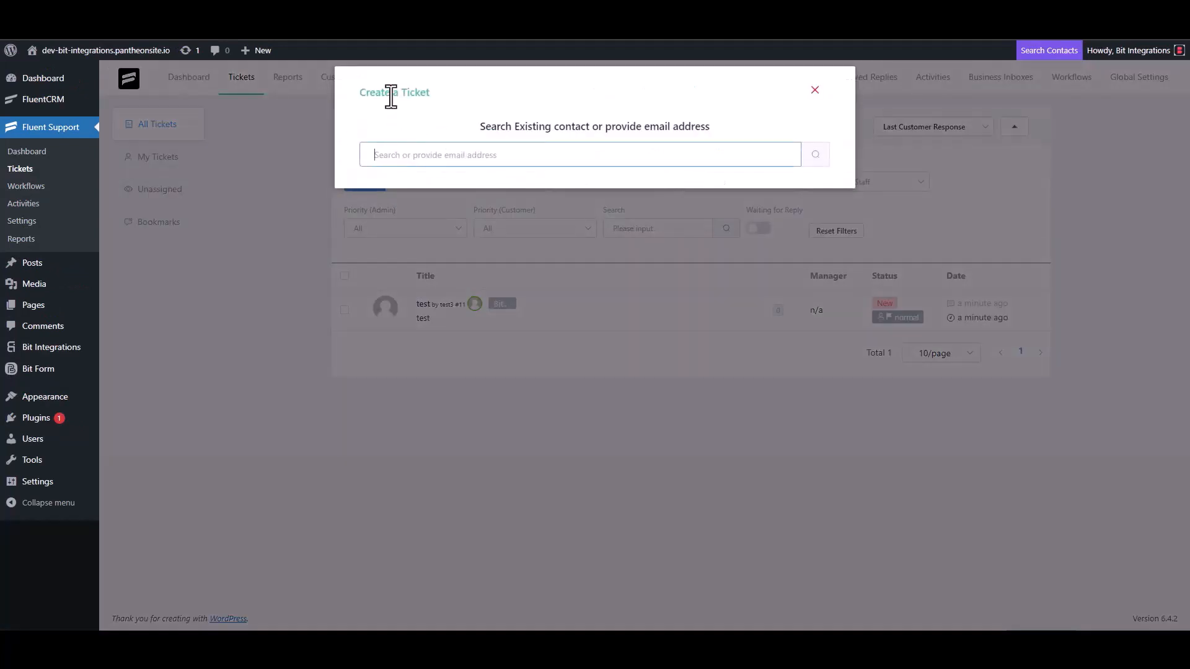
Step: Search the contact's e-mail, create new contact 'Bit Integrations' with that e-mail, and continue
triple_click(437, 153)
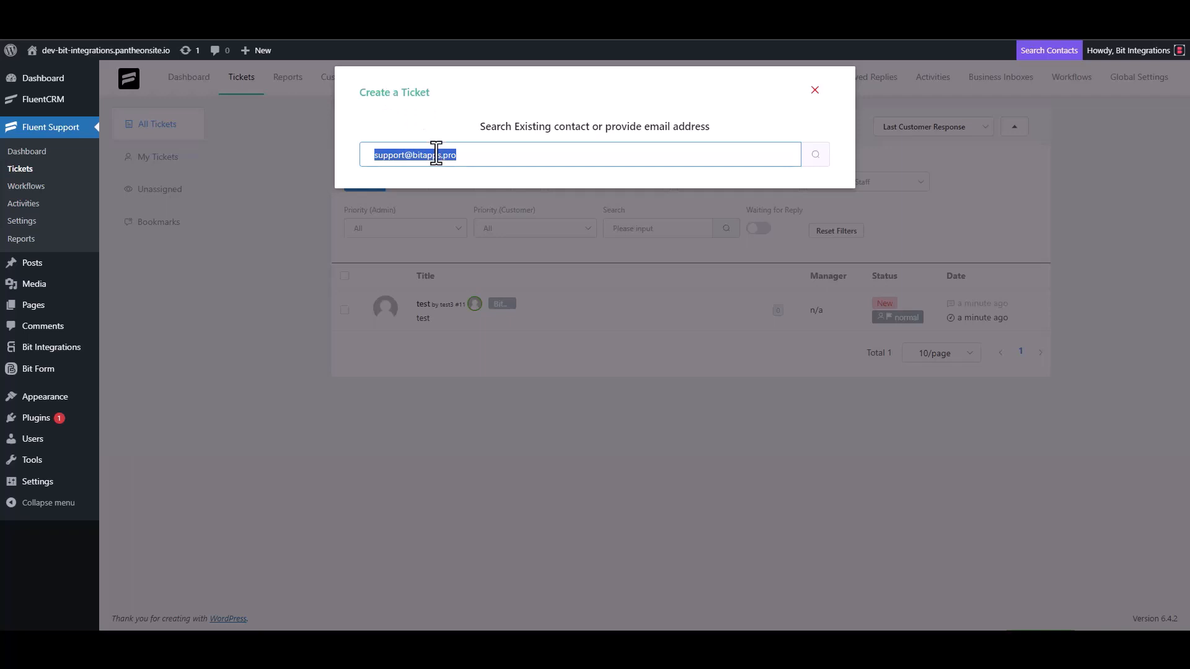
click(477, 162)
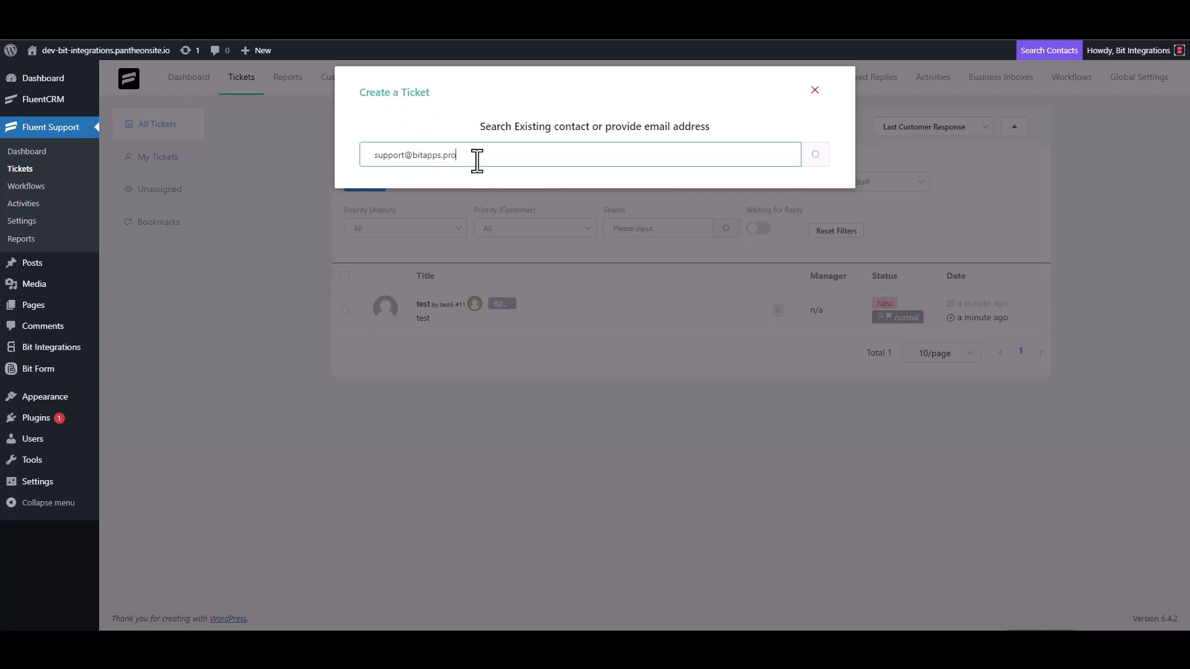
click(815, 162)
click(376, 246)
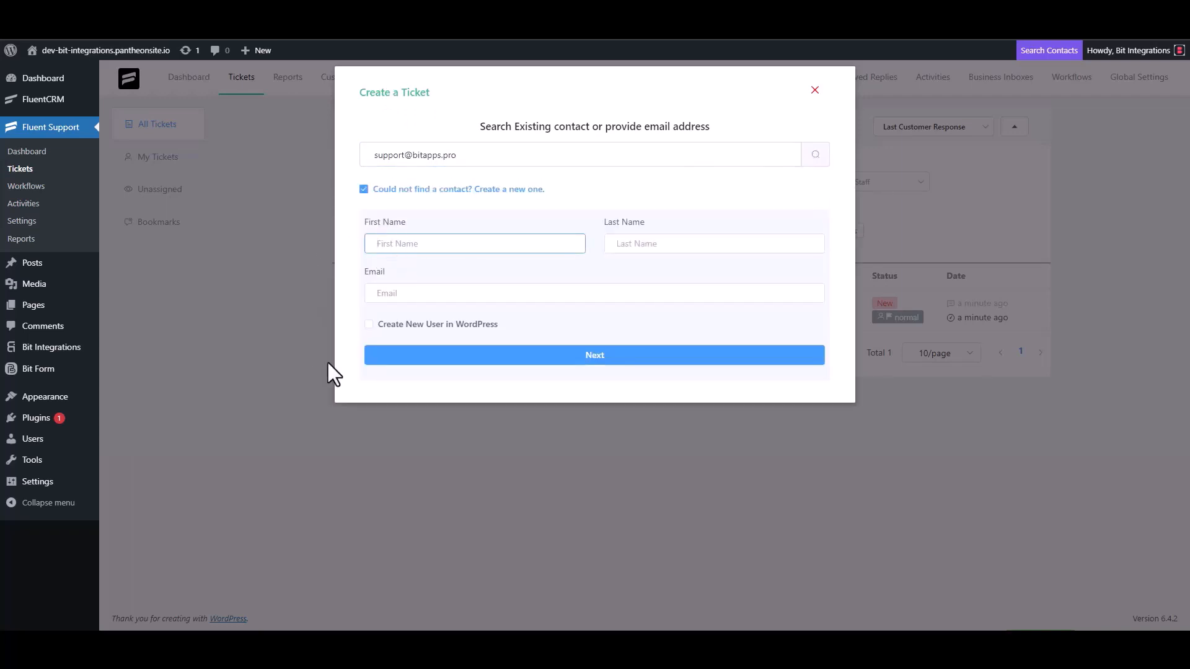
text(Bit Integrations)
click(413, 296)
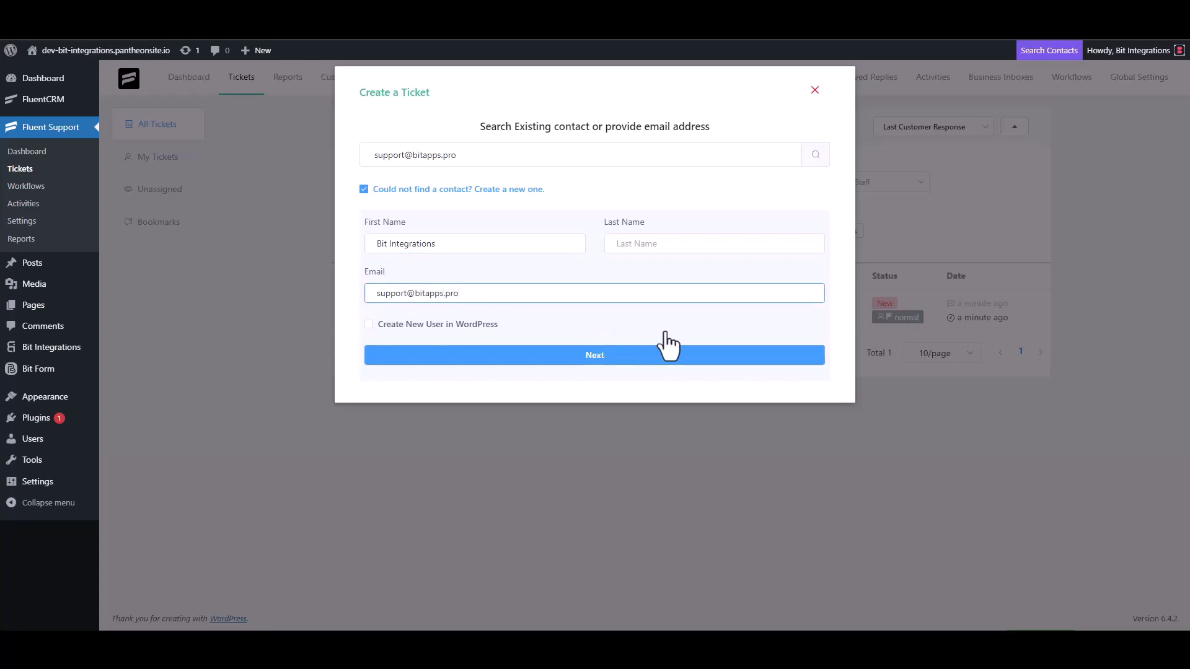
click(593, 354)
click(504, 224)
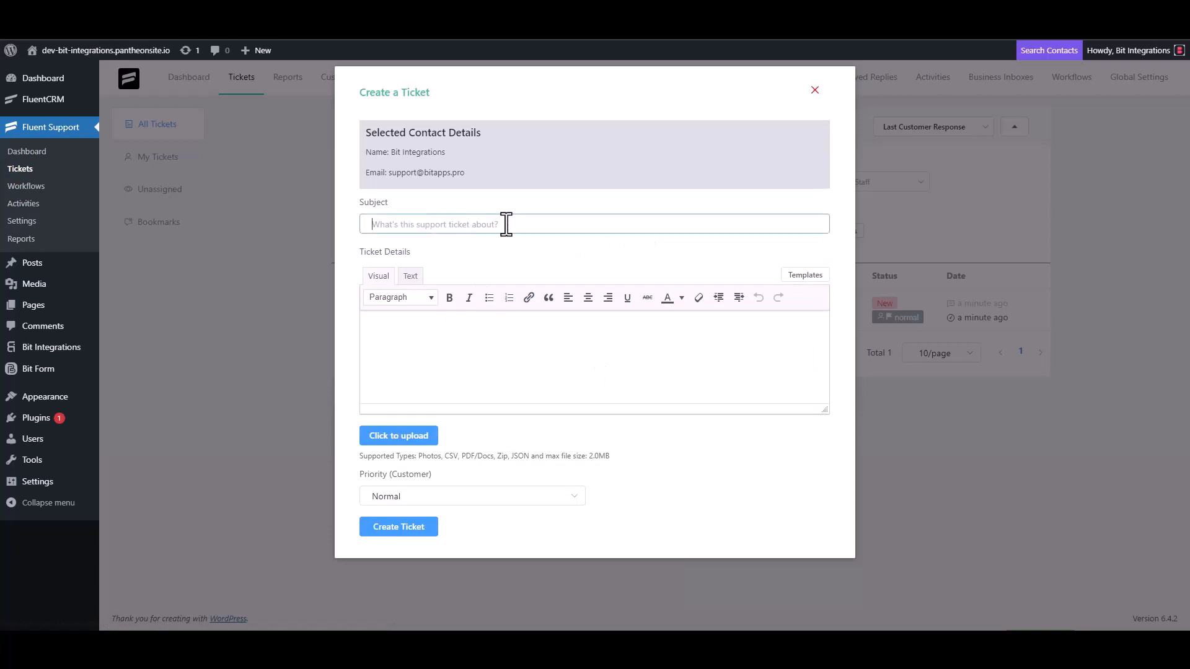
Step: Replace the placeholder 'test' with 'Bit Integrations' as the ticket subject
text(test)
click(412, 356)
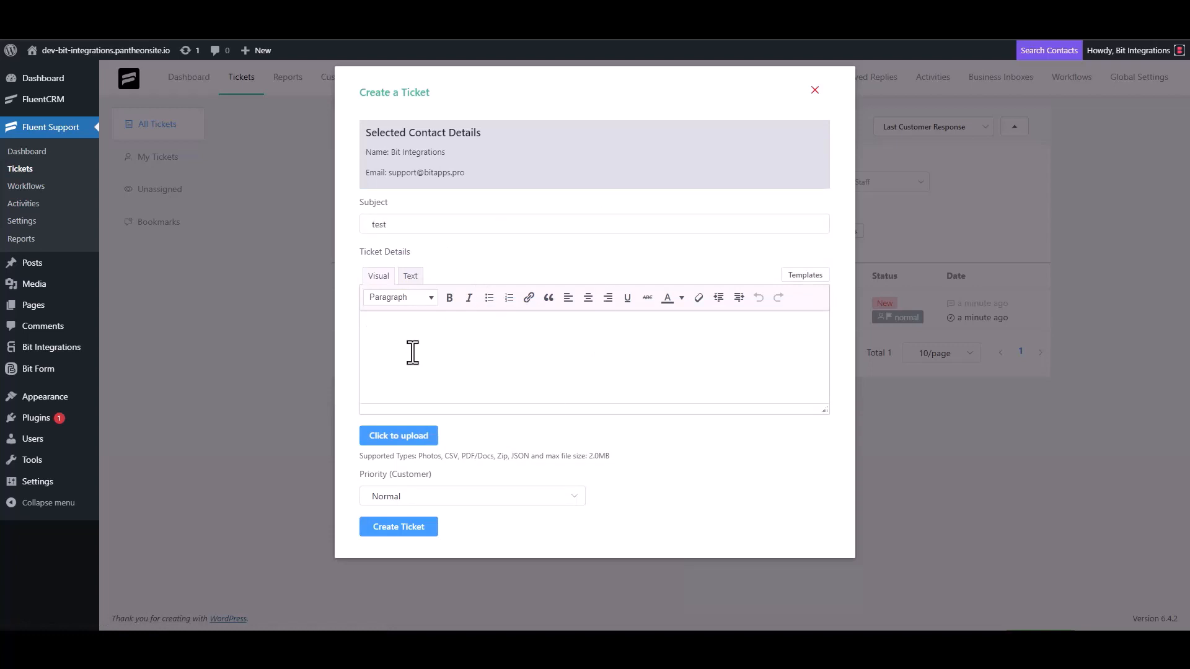
double_click(397, 224)
key(BackSpace)
click(393, 336)
click(558, 217)
text(Bit)
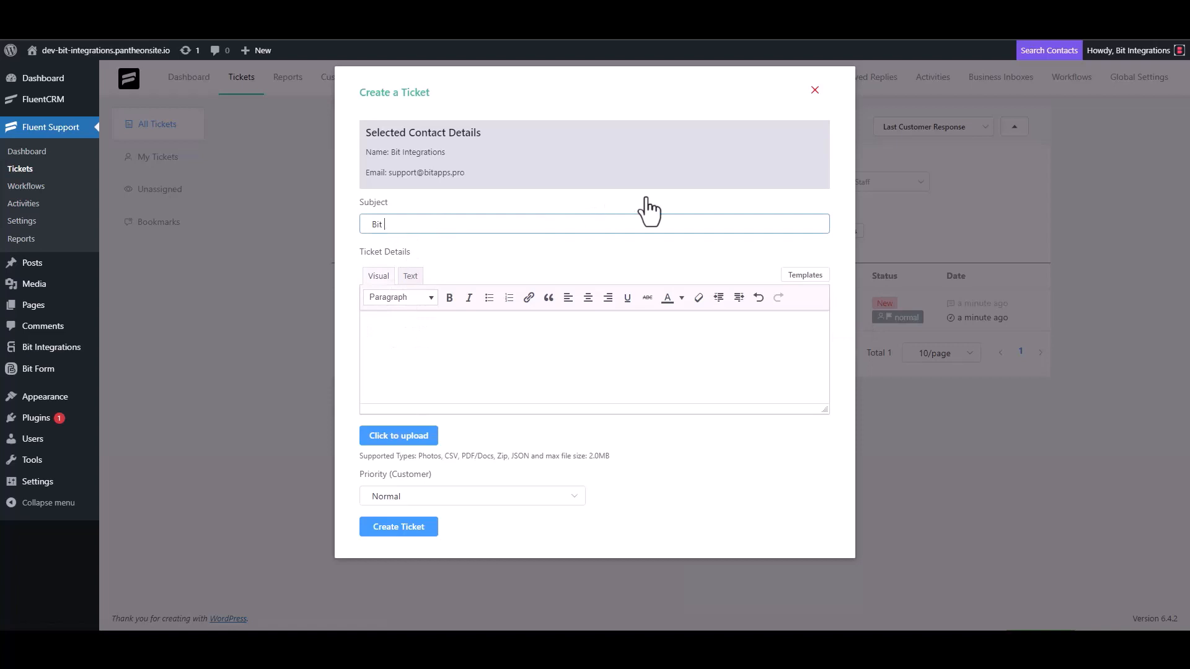
text(ions)
Step: Copy 'Bit Integrations' into Ticket Details and create the ticket
triple_click(451, 228)
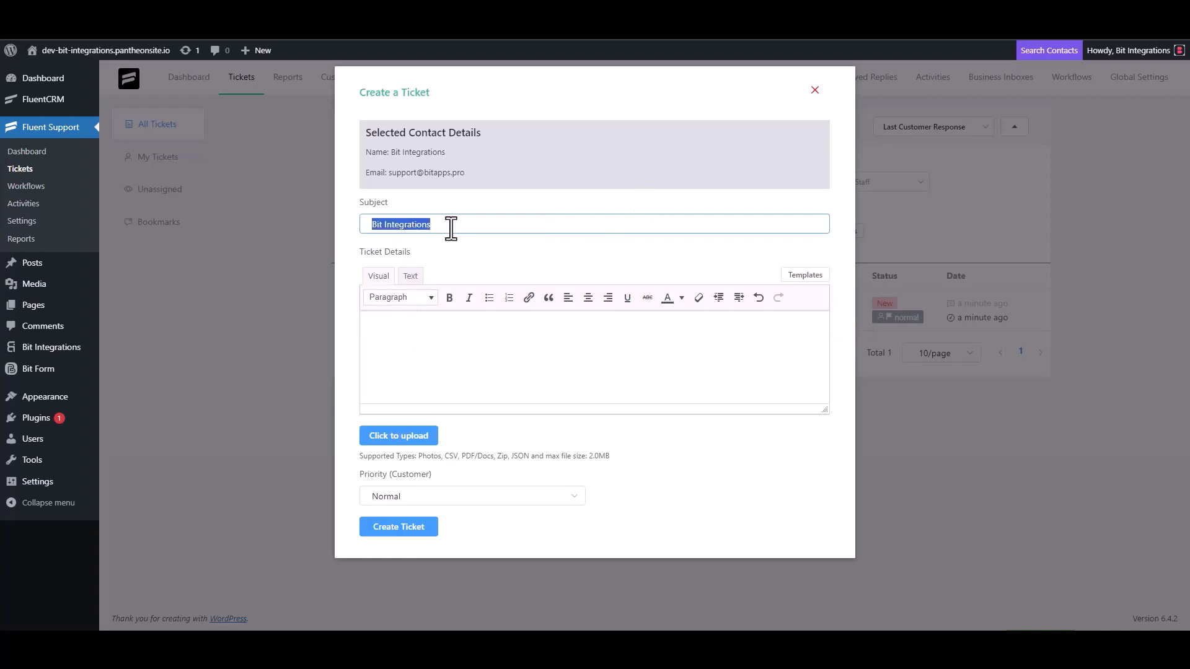
click(425, 326)
key(ctrl+v)
click(412, 524)
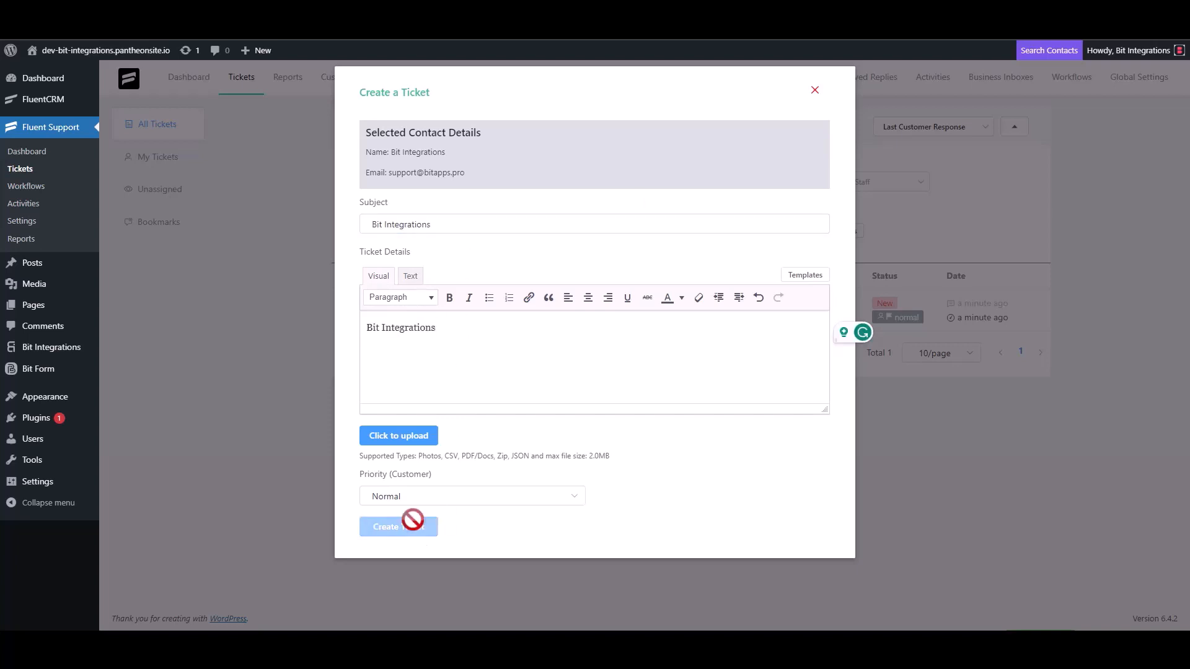